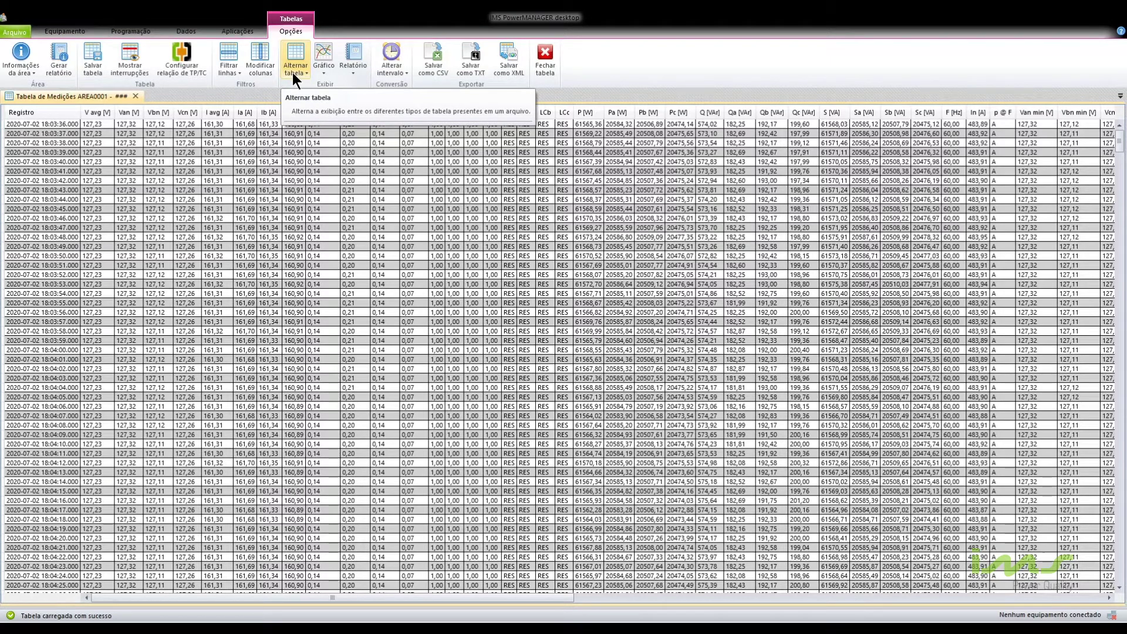
Step: Display the Harmônicos table and return to the Medições table
{"action": "left_click", "coordinate": [295, 70]}
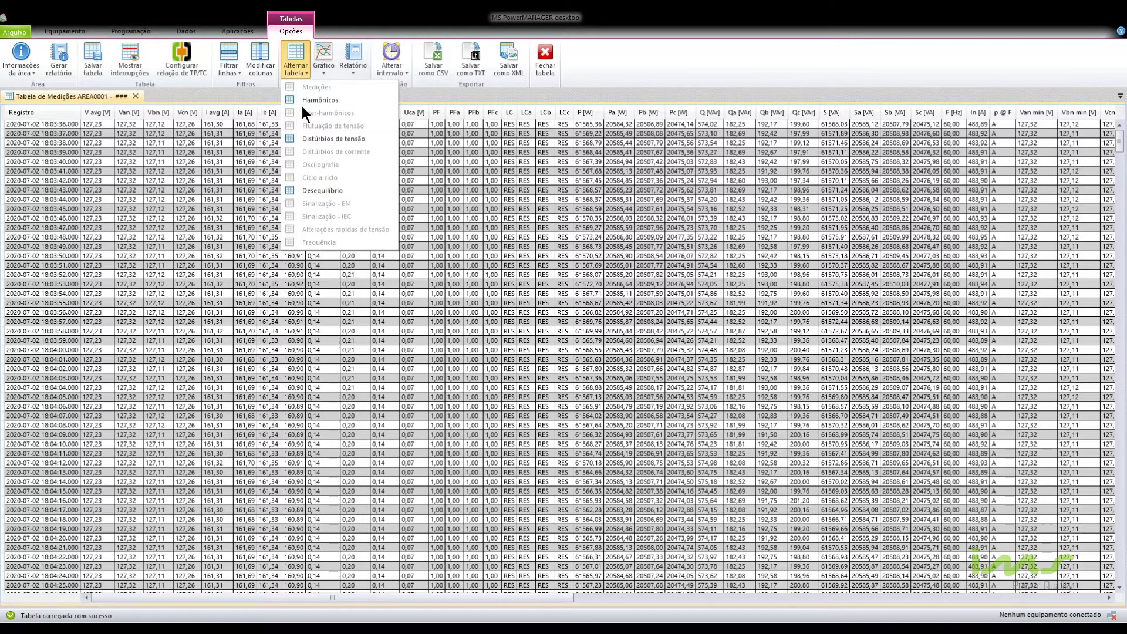
{"action": "left_click", "coordinate": [319, 100]}
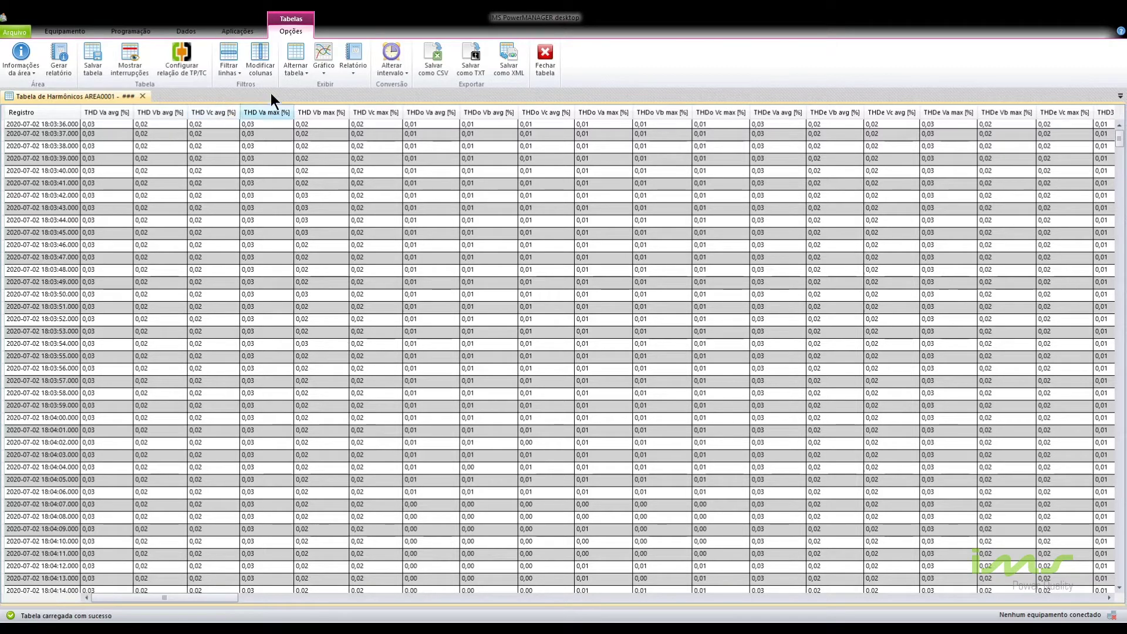
{"action": "left_click", "coordinate": [298, 63]}
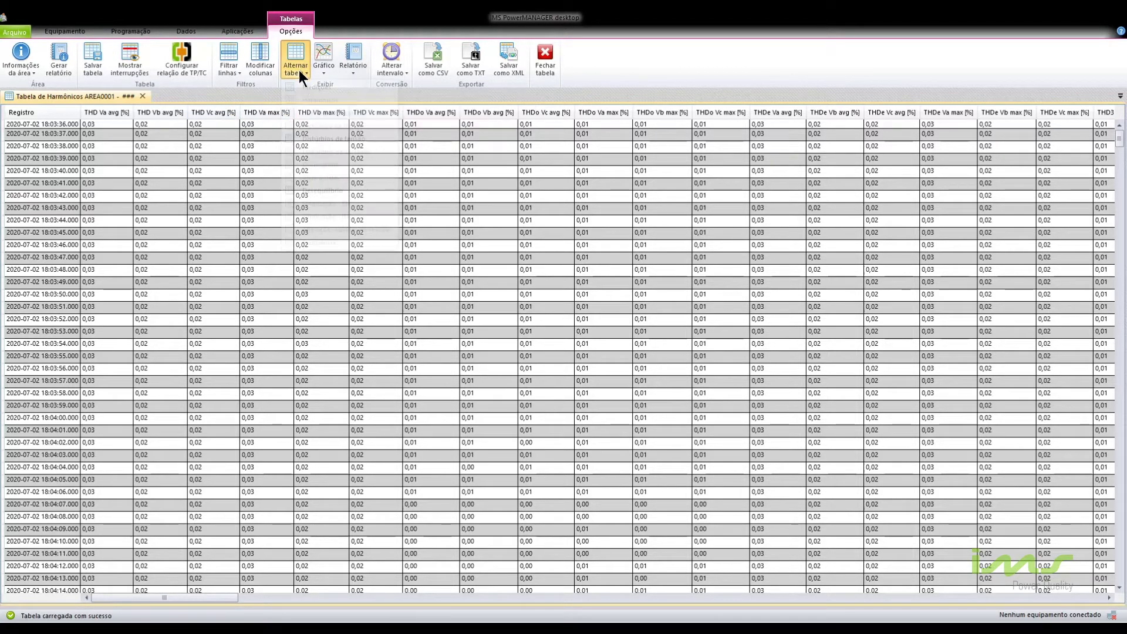
{"action": "left_click", "coordinate": [303, 191]}
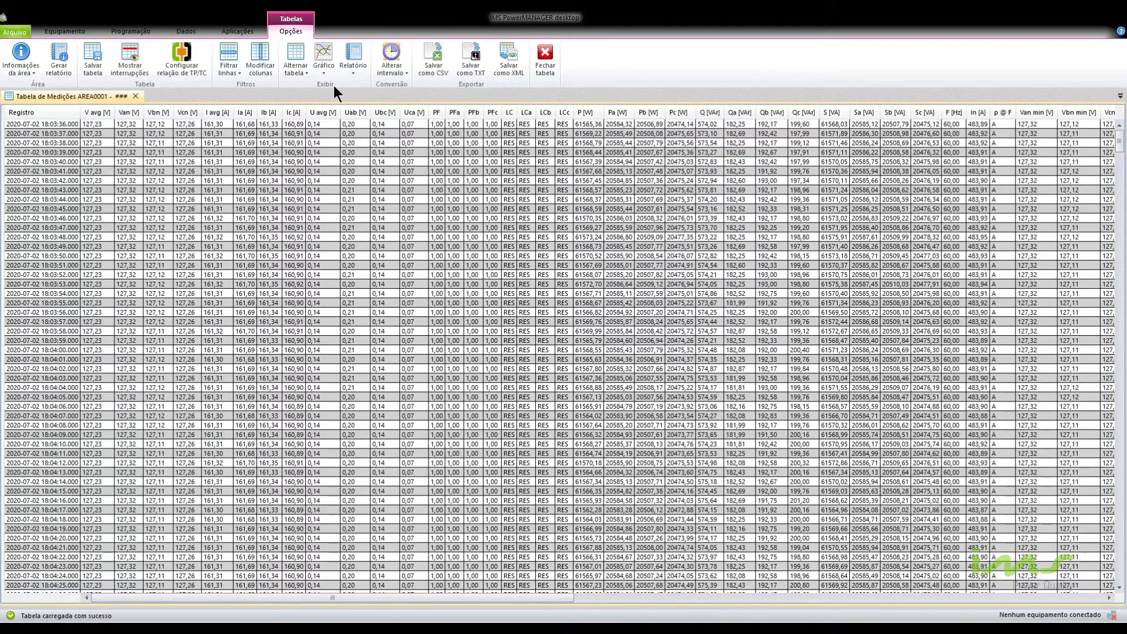
Step: Compare the chart types offered for the Medições table with those for the Harmônicos table, ending back on Medições
{"action": "left_click", "coordinate": [321, 69]}
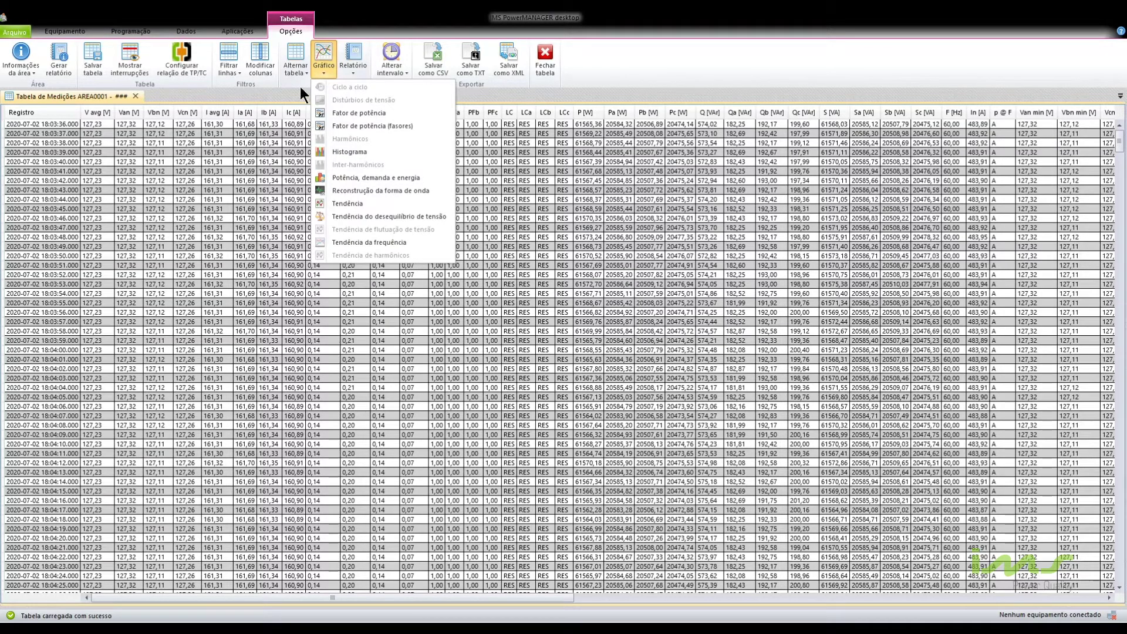
{"action": "left_click", "coordinate": [289, 67]}
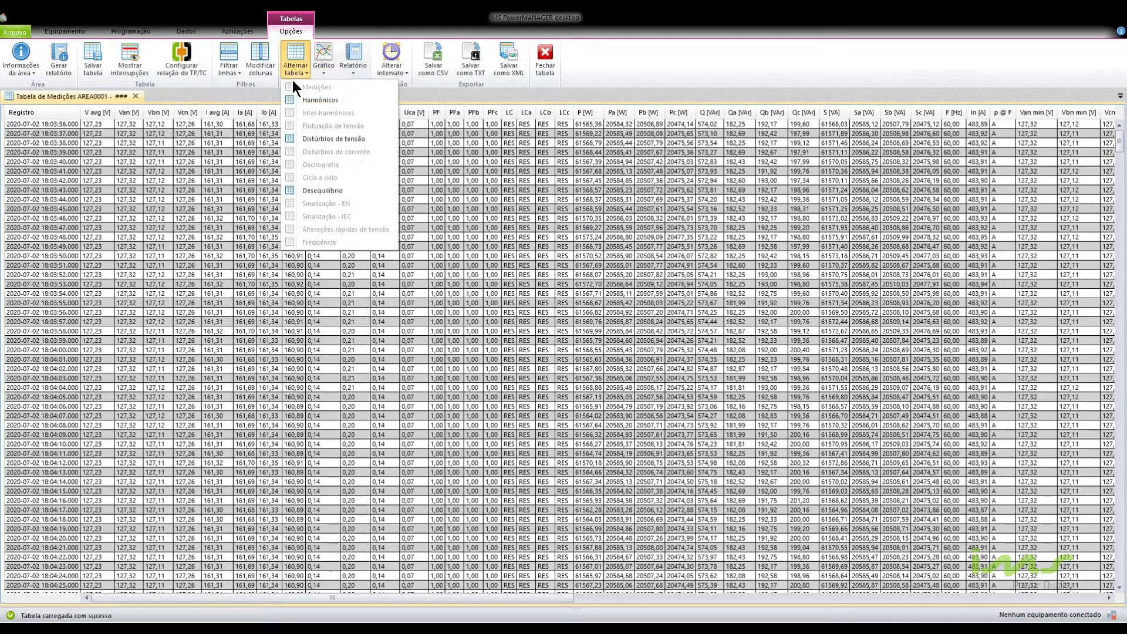
{"action": "left_click", "coordinate": [319, 100]}
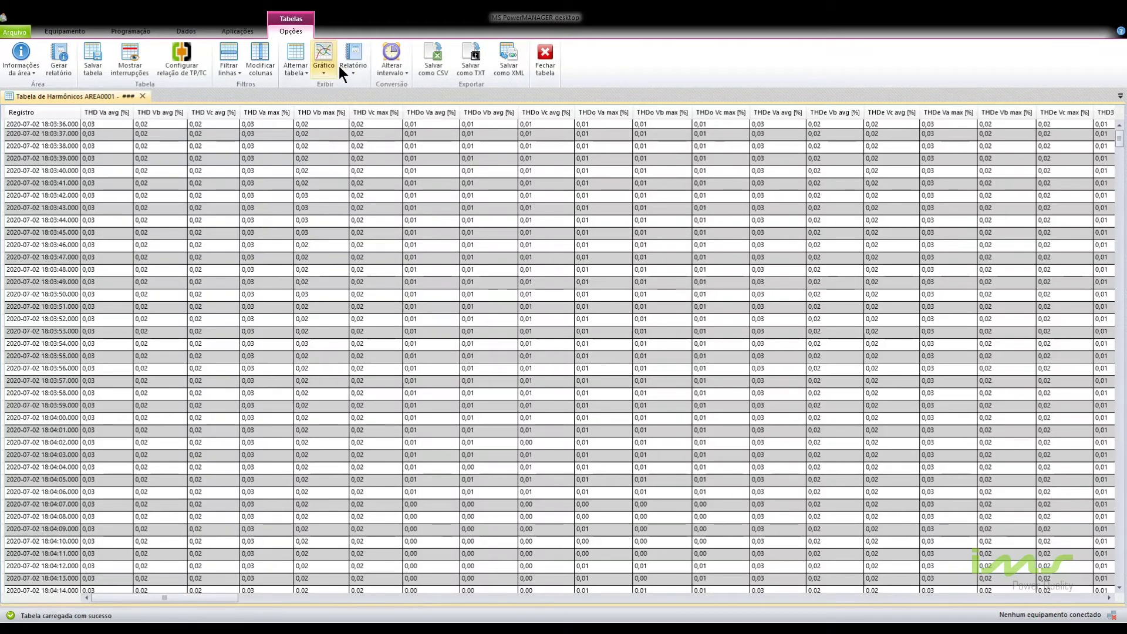
{"action": "left_click", "coordinate": [319, 65]}
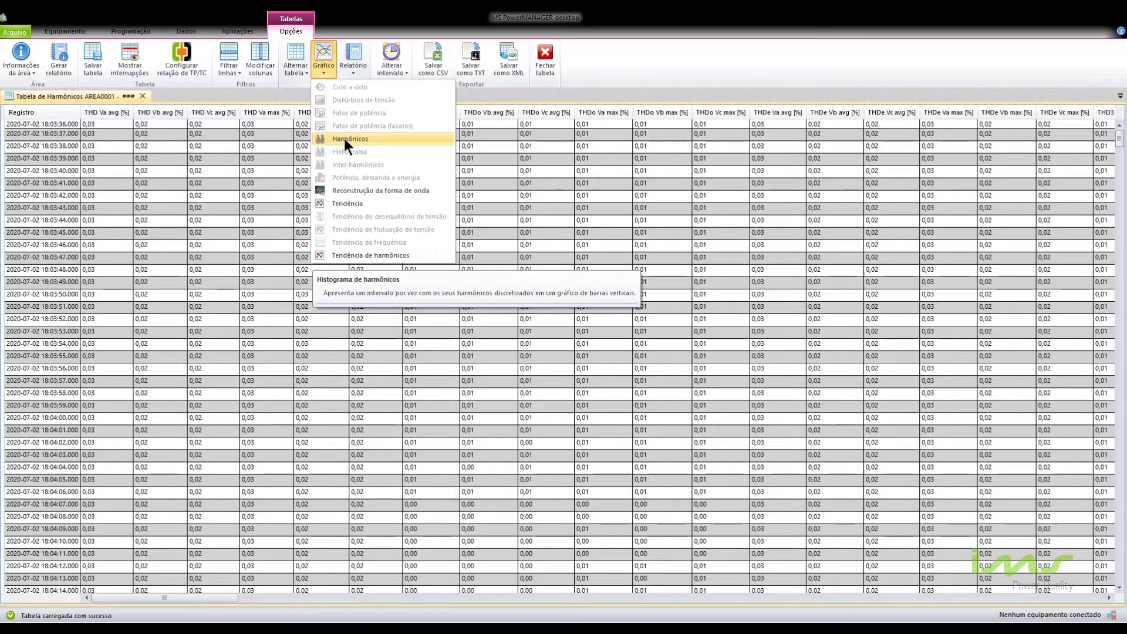
{"action": "left_click", "coordinate": [294, 67]}
{"action": "left_click", "coordinate": [305, 87]}
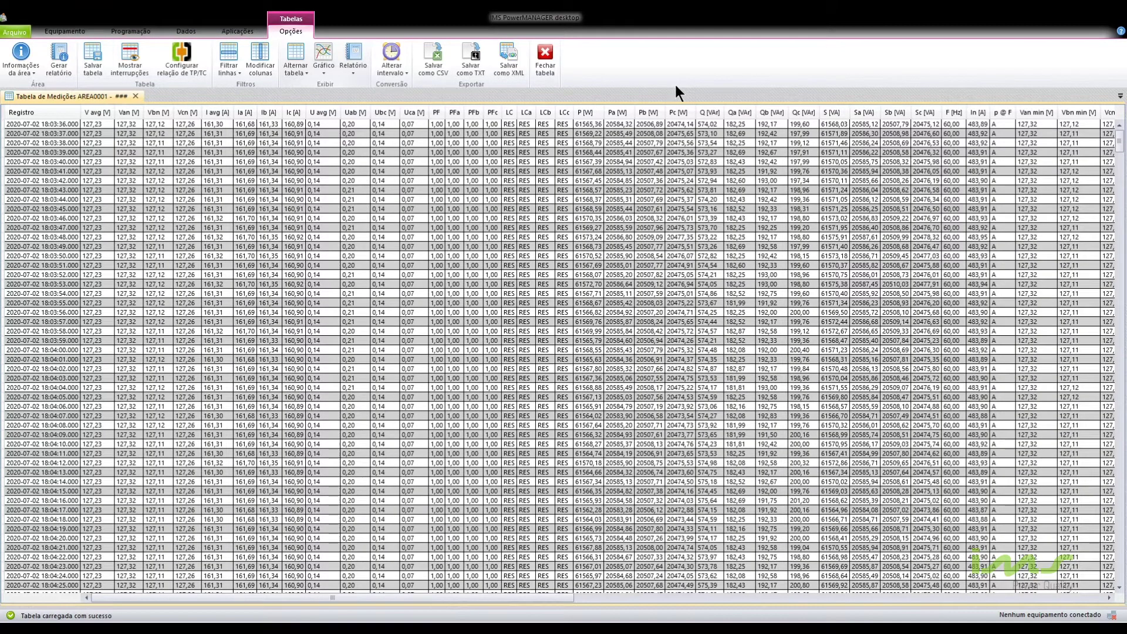
Step: Review the row filter's start and end time options for the Medições table without applying a filter
{"action": "left_click", "coordinate": [224, 69]}
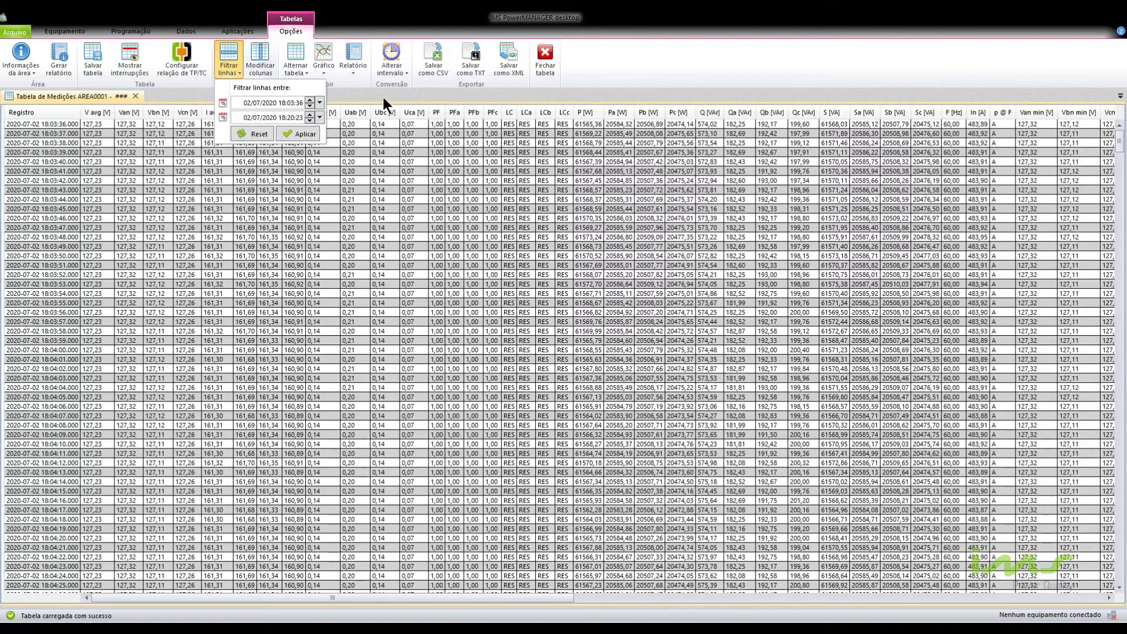
{"action": "left_click", "coordinate": [352, 95]}
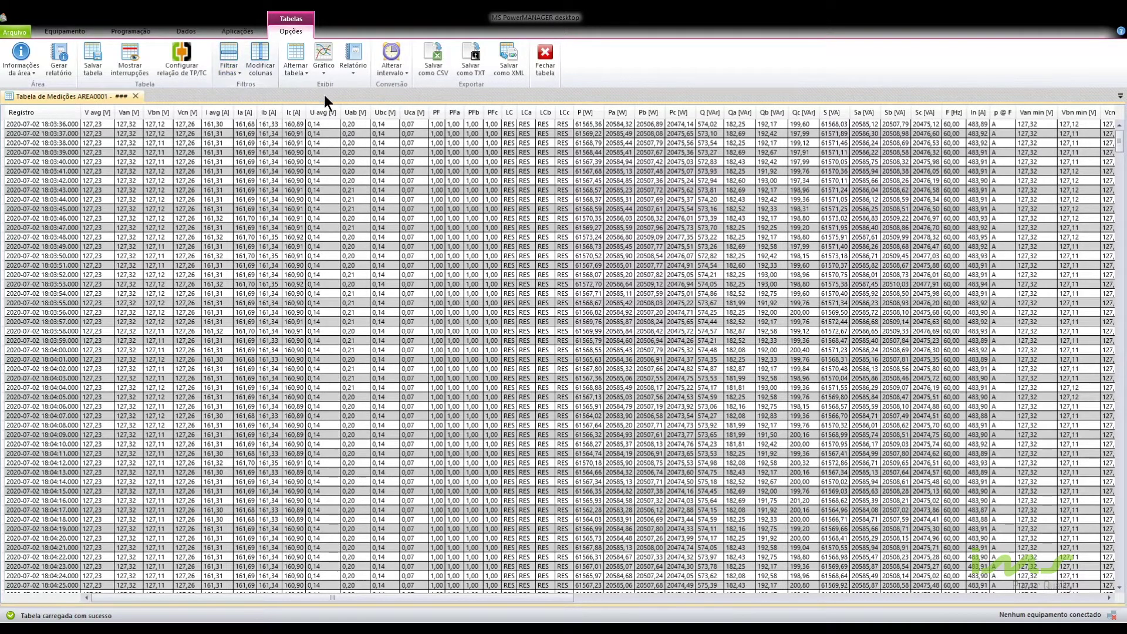
Step: Start modifying the table's columns and deselect the quantities of all groups, with the Tensão group shown
{"action": "left_click", "coordinate": [258, 69]}
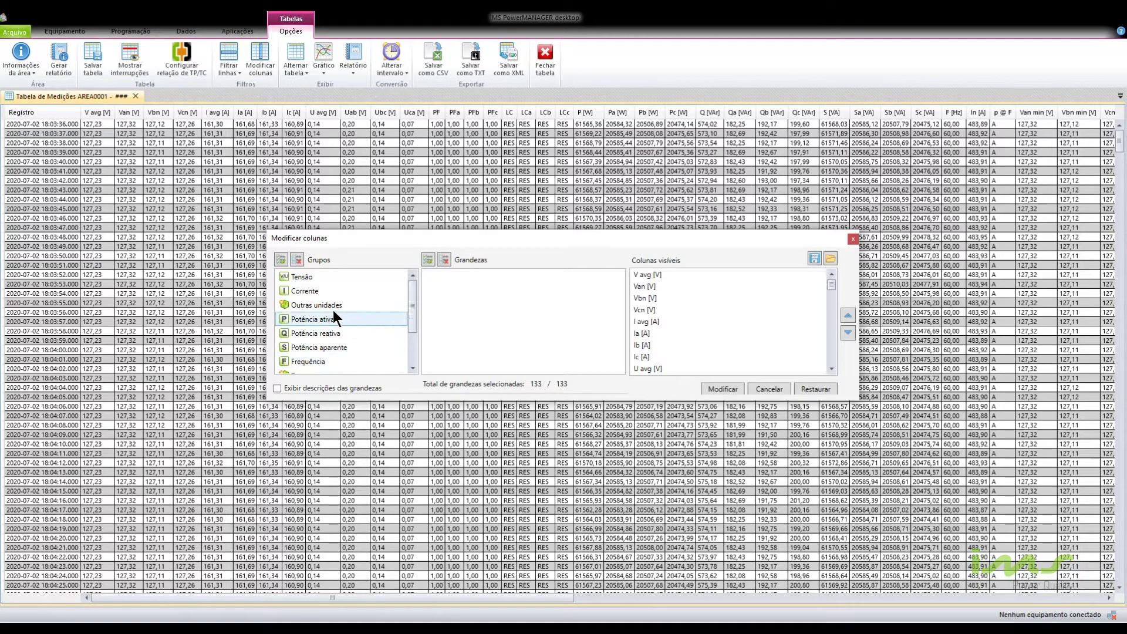
{"action": "left_click", "coordinate": [300, 277]}
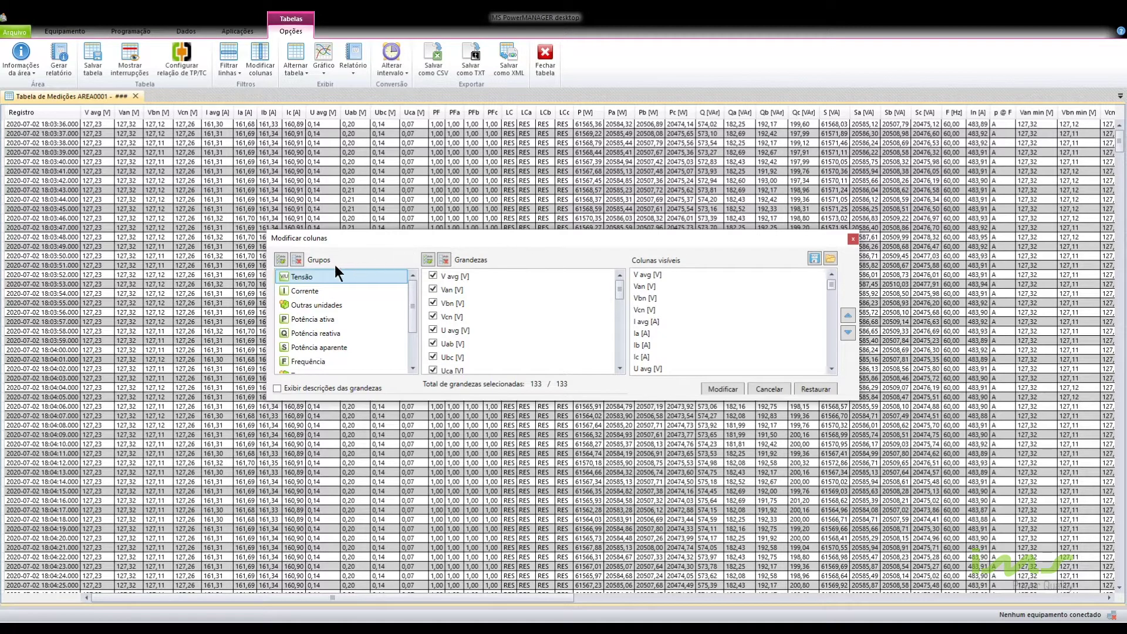
{"action": "left_click", "coordinate": [296, 259]}
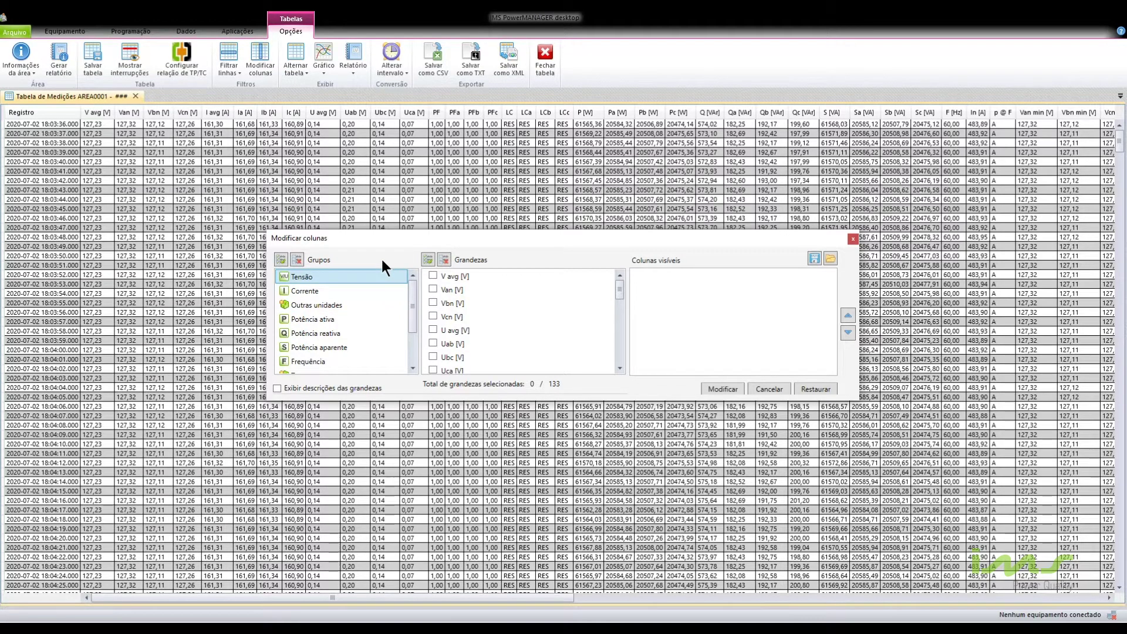
Step: Include the average phase voltages Van avg, Vbn avg and Vcn avg from the Tensão group in the visible columns
{"action": "left_click", "coordinate": [619, 368]}
{"action": "left_click", "coordinate": [619, 368]}
{"action": "left_click", "coordinate": [619, 368]}
{"action": "left_click", "coordinate": [620, 368]}
{"action": "left_click", "coordinate": [619, 368]}
{"action": "left_click", "coordinate": [619, 368]}
{"action": "left_click", "coordinate": [619, 368]}
{"action": "left_click", "coordinate": [619, 368]}
{"action": "left_click", "coordinate": [619, 368]}
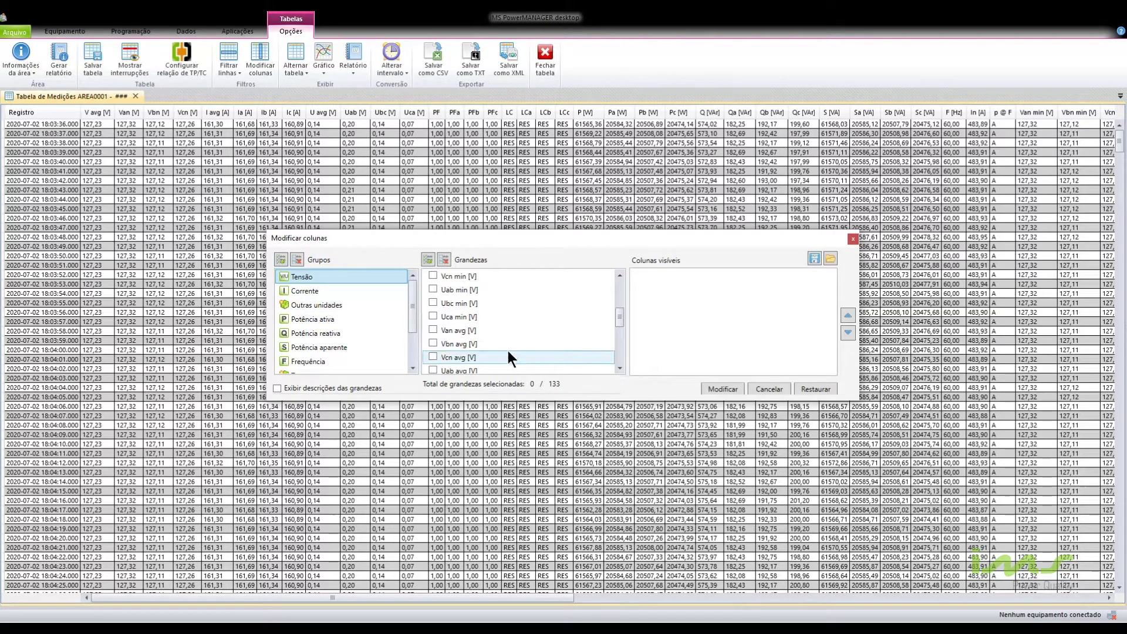
{"action": "left_click", "coordinate": [433, 330]}
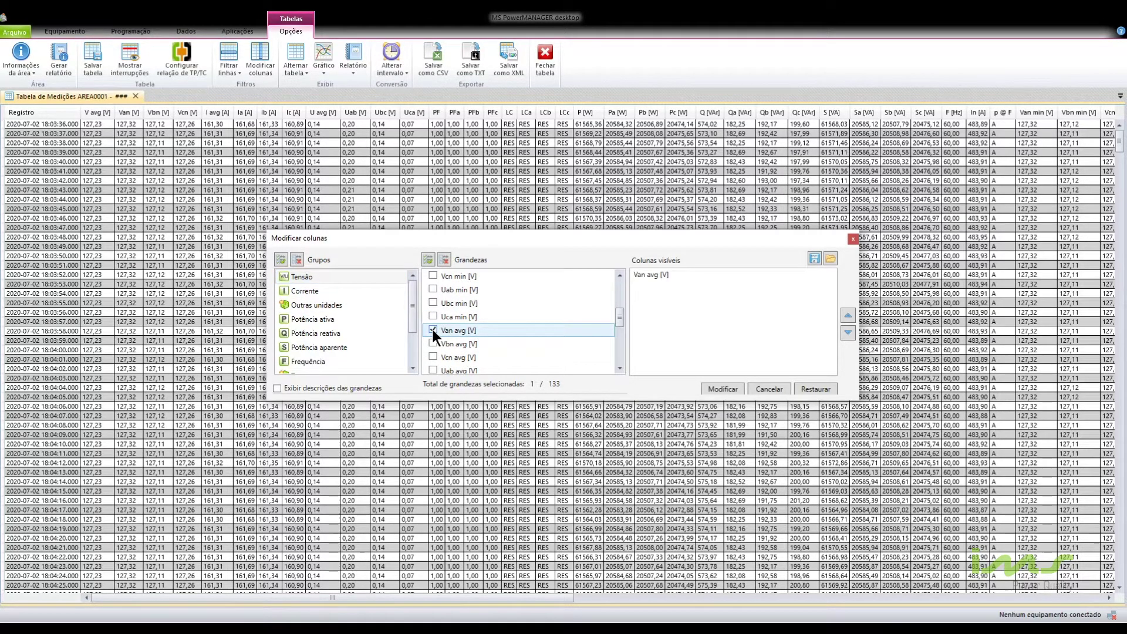
{"action": "left_click", "coordinate": [433, 342]}
{"action": "left_click", "coordinate": [433, 356]}
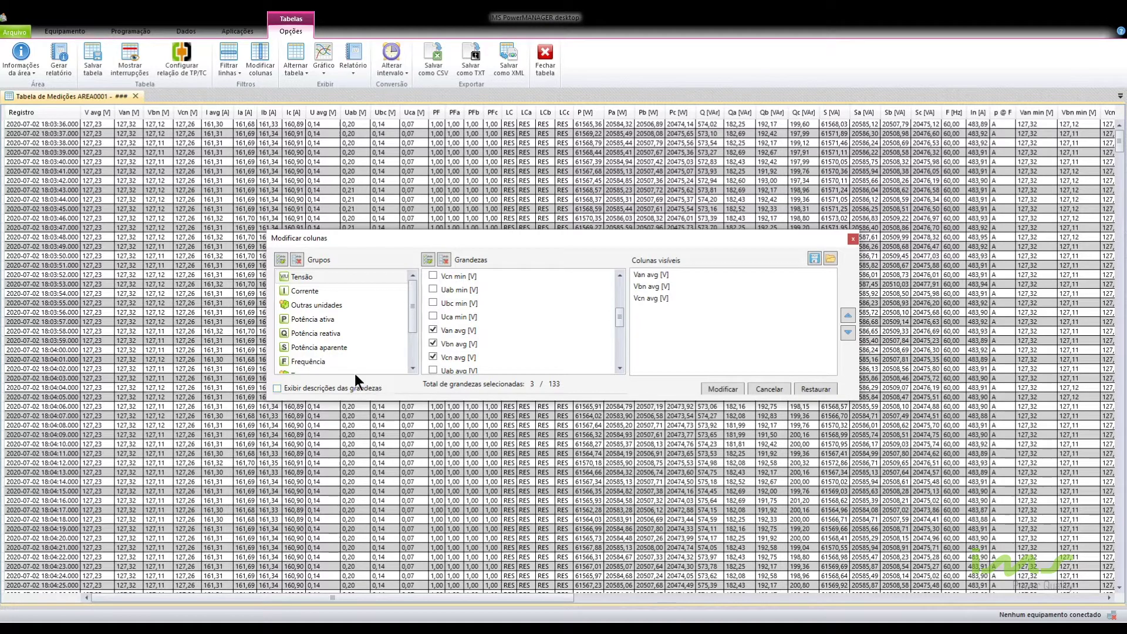
Step: Include the average currents Ia avg, Ib avg and Ic avg from the Corrente group in the visible columns
{"action": "left_click", "coordinate": [297, 290]}
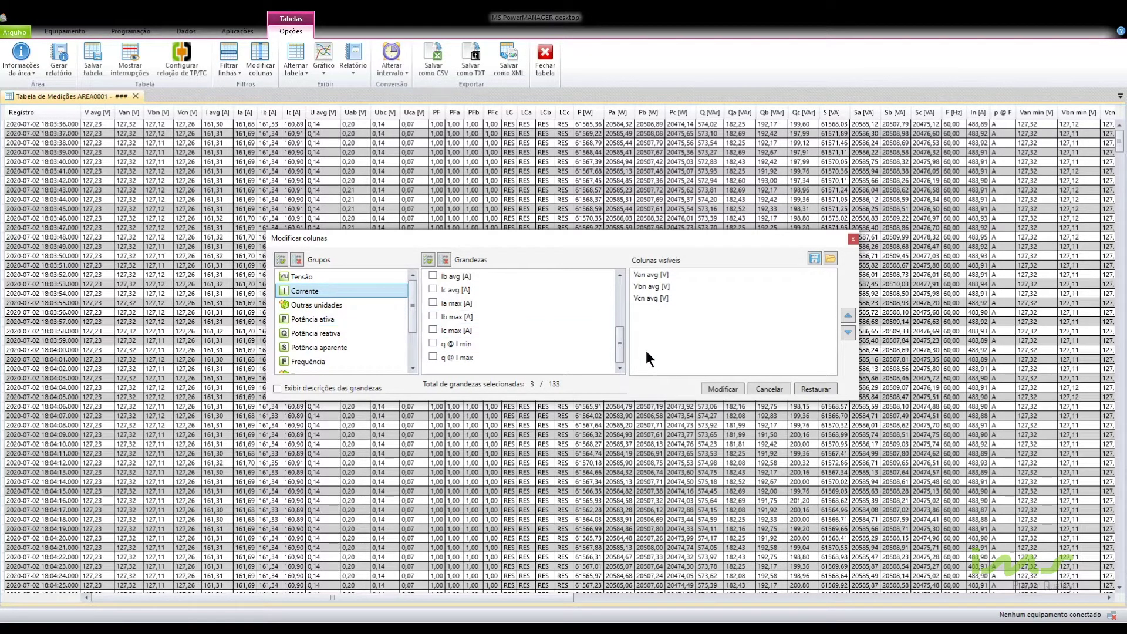
{"action": "left_click_drag", "start_coordinate": [621, 350], "coordinate": [620, 338]}
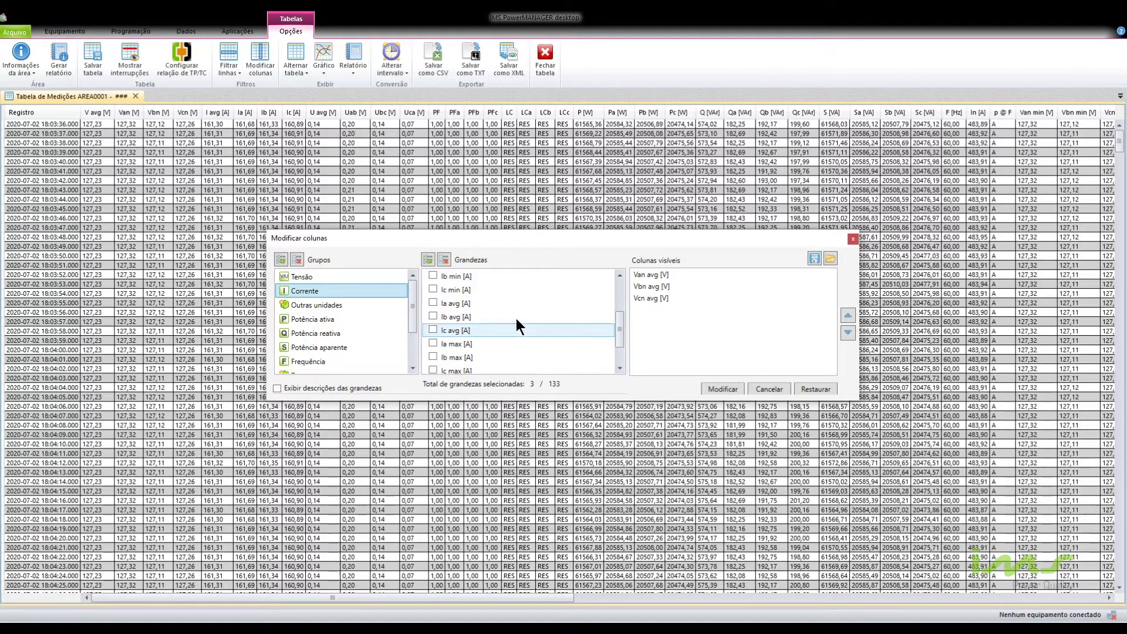
{"action": "left_click", "coordinate": [433, 303]}
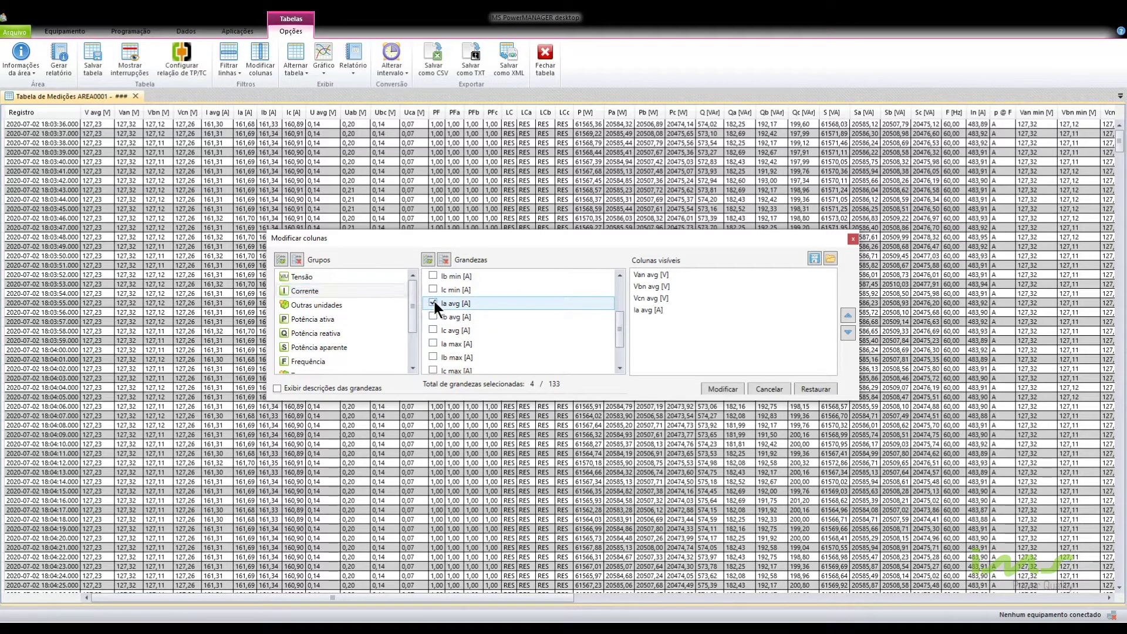
{"action": "left_click", "coordinate": [433, 316]}
{"action": "left_click", "coordinate": [433, 330]}
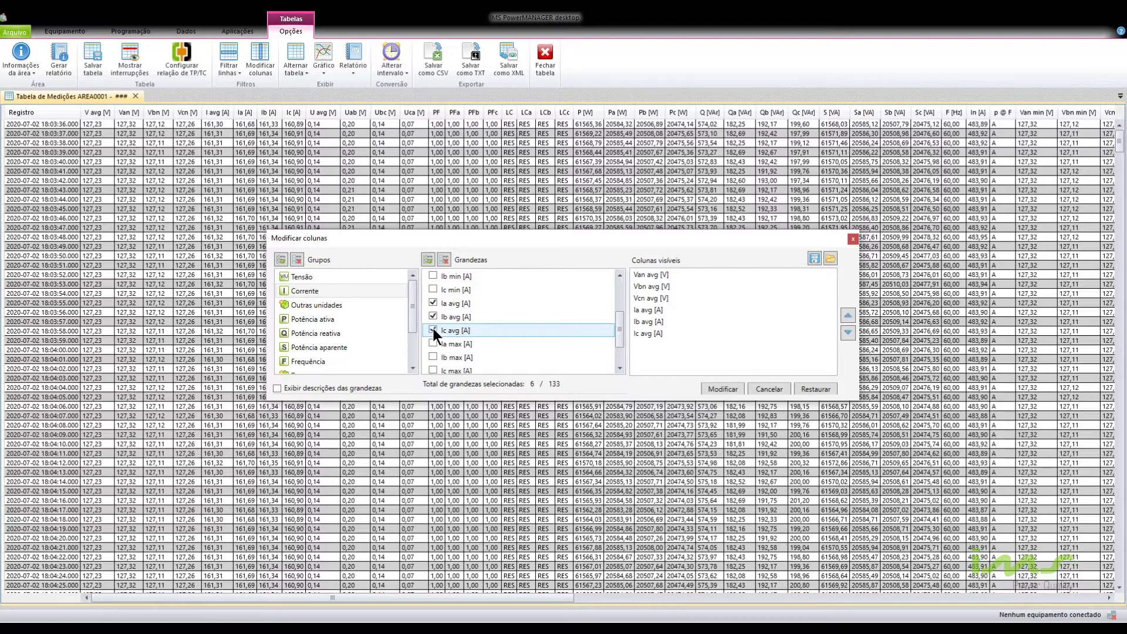
Step: Move Ia avg [A] two places up in the visible columns and back down, and apply the column selection to the table
{"action": "left_click", "coordinate": [643, 310]}
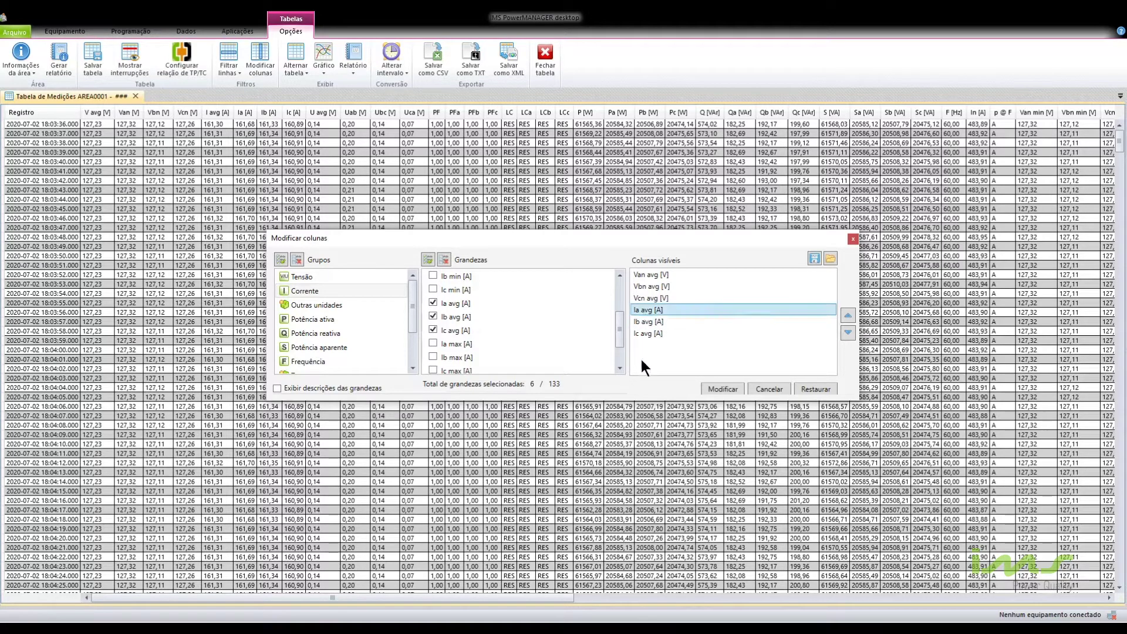
{"action": "left_click", "coordinate": [847, 316]}
{"action": "left_click", "coordinate": [848, 317]}
{"action": "left_click", "coordinate": [848, 332]}
{"action": "left_click", "coordinate": [847, 332]}
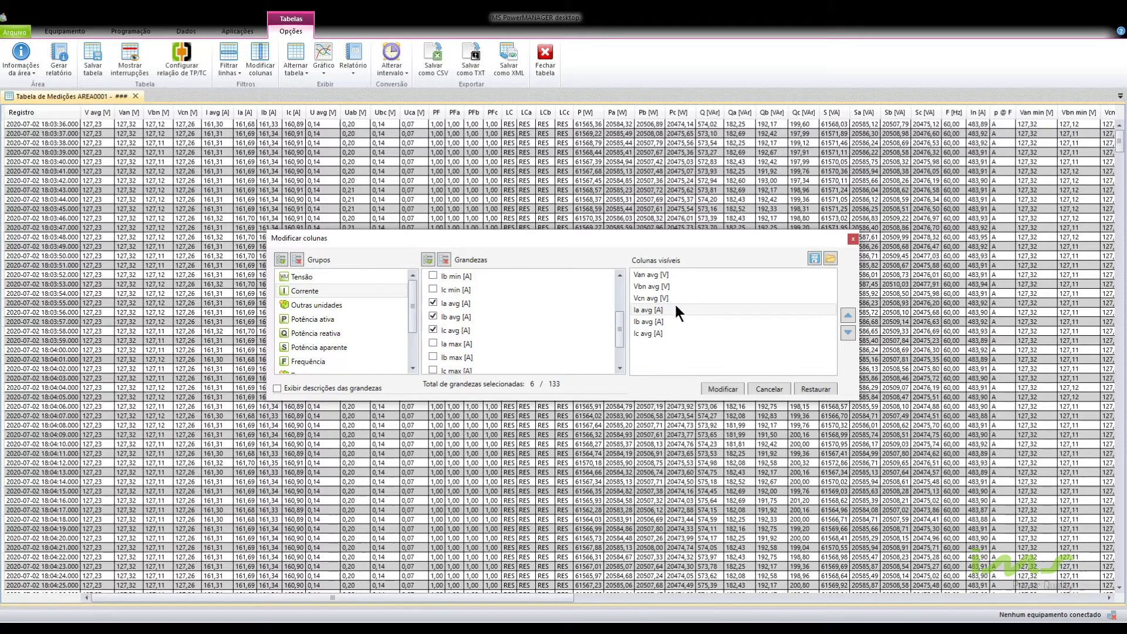
{"action": "left_click", "coordinate": [716, 387]}
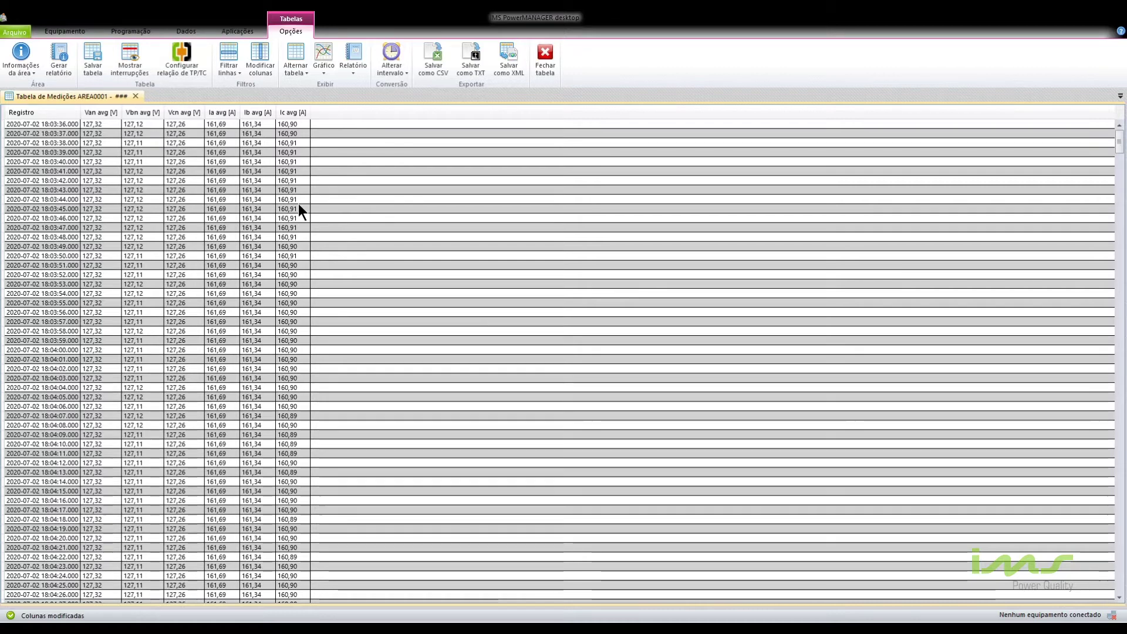
Step: Restore the full default set of columns and apply it to the Medições table
{"action": "left_click", "coordinate": [258, 68]}
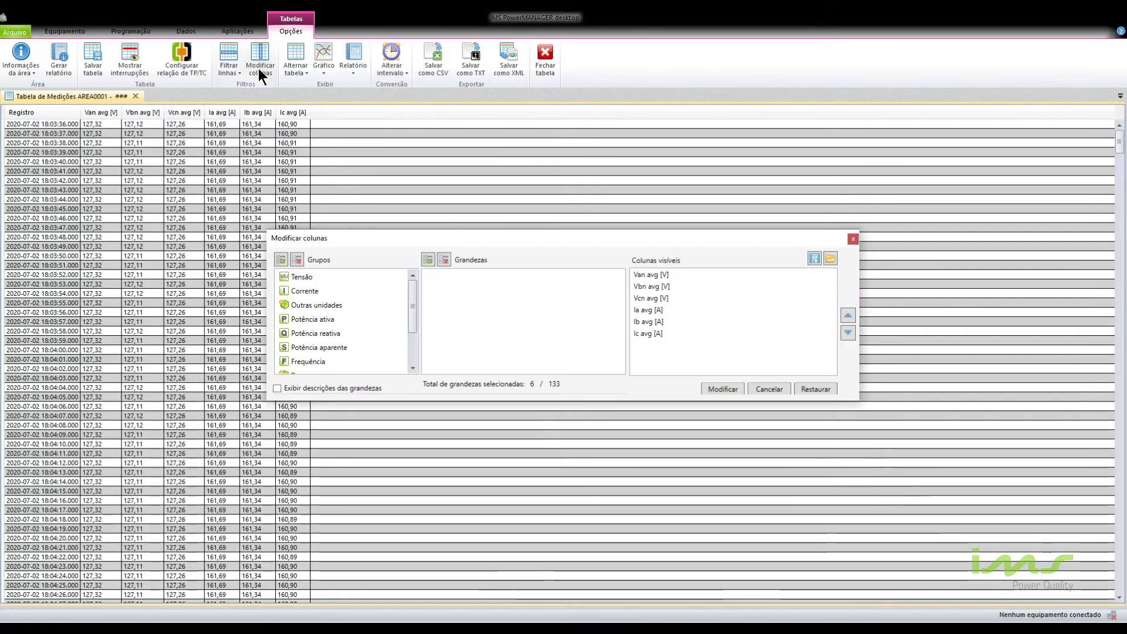
{"action": "left_click", "coordinate": [815, 389]}
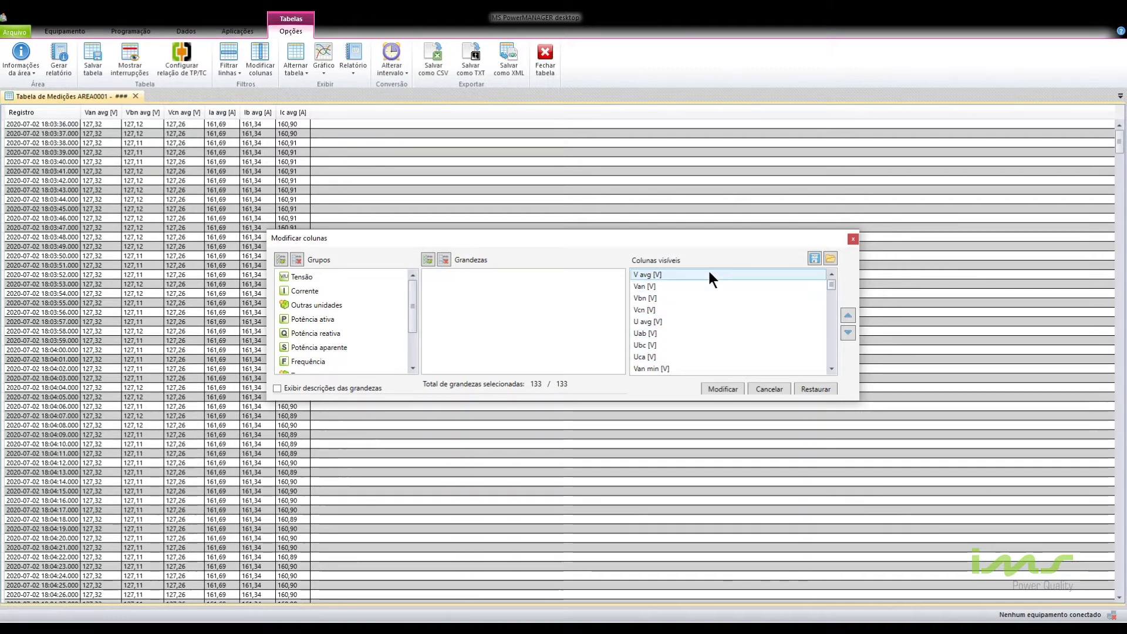
{"action": "left_click", "coordinate": [723, 389]}
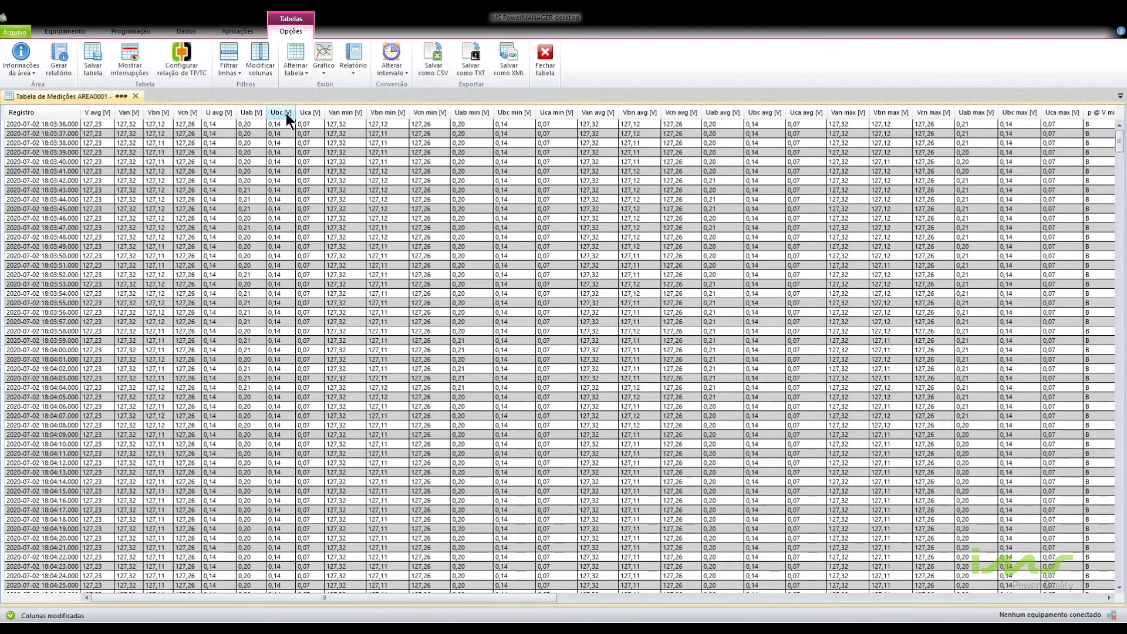
Step: Check the date and time range of the row filter and close it unapplied
{"action": "left_click", "coordinate": [219, 66]}
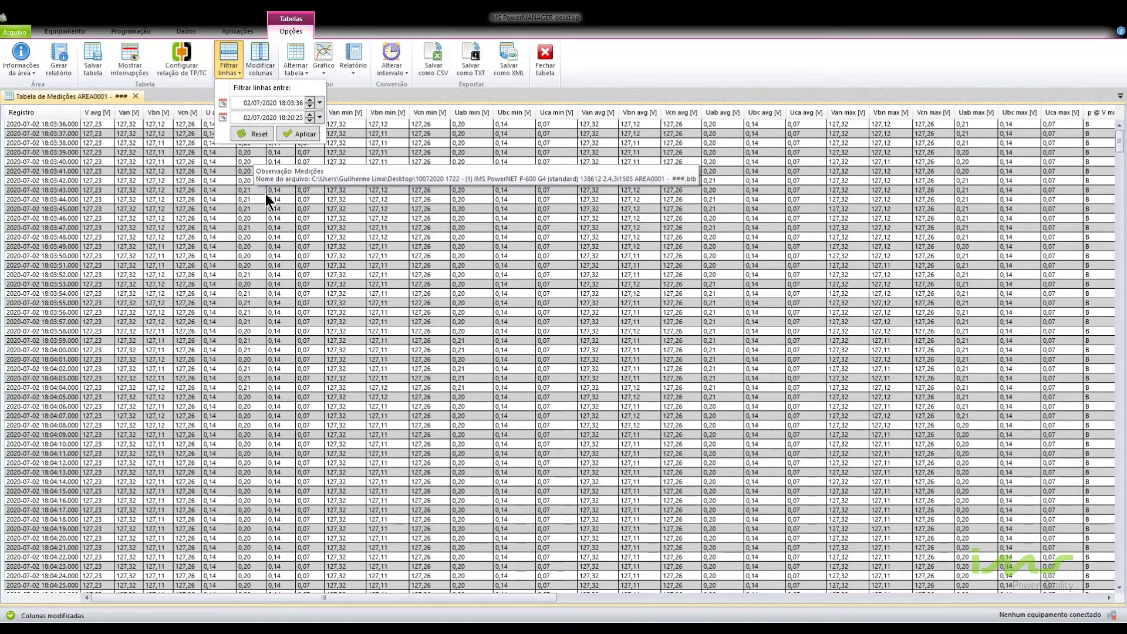
{"action": "left_click", "coordinate": [491, 98]}
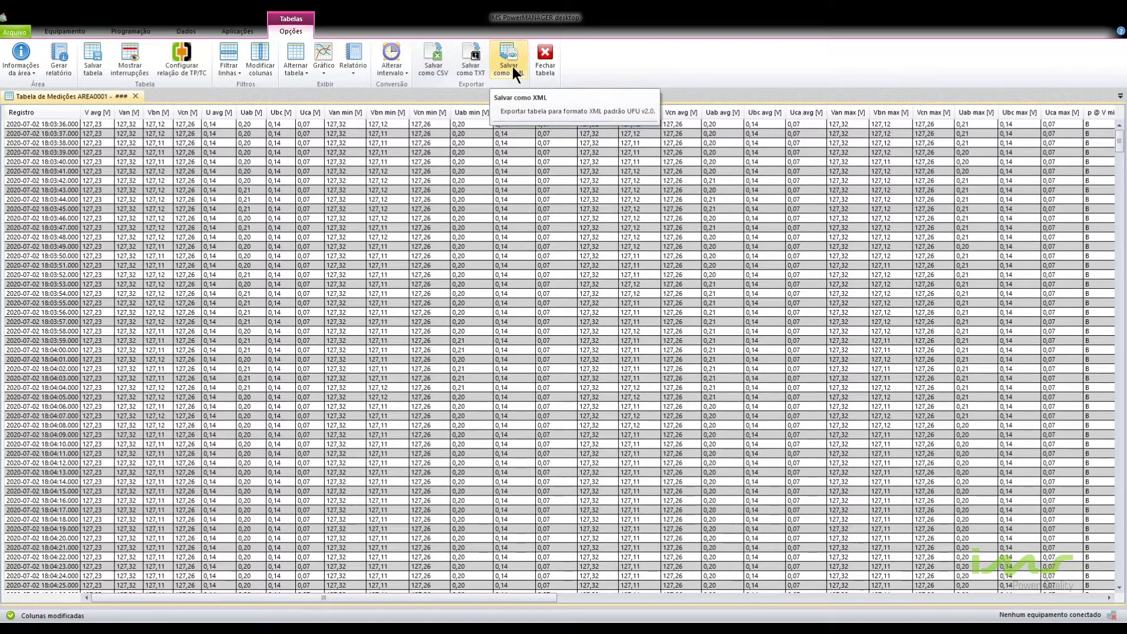
Step: Export the Medições table as a semicolon-separated CSV file to the desktop under the suggested file name
{"action": "left_click", "coordinate": [433, 71]}
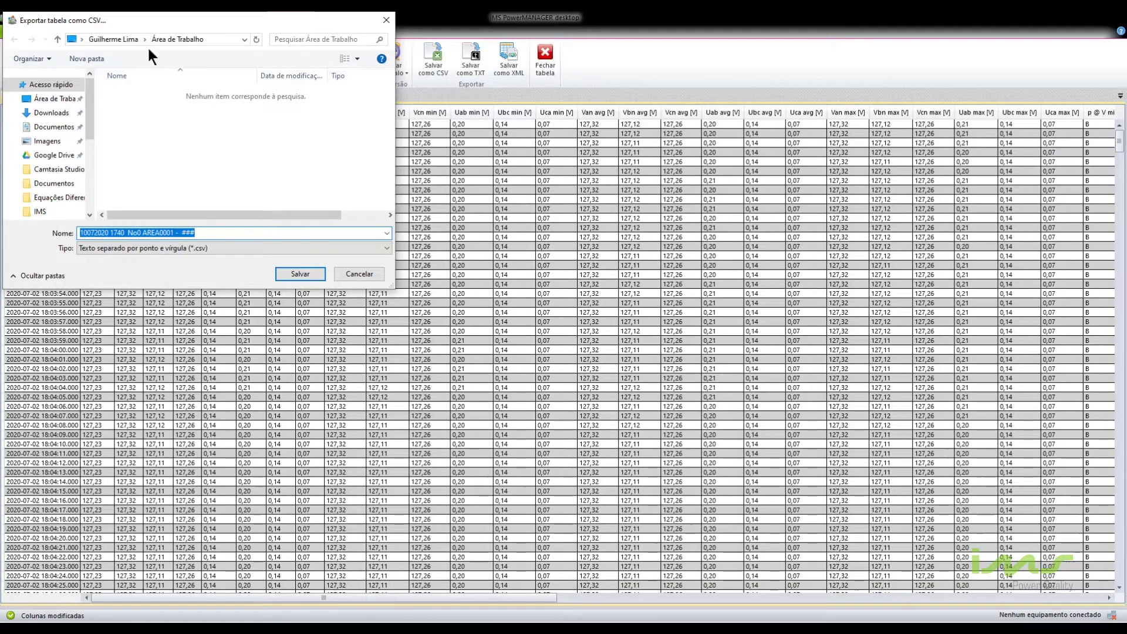
{"action": "left_click", "coordinate": [299, 274]}
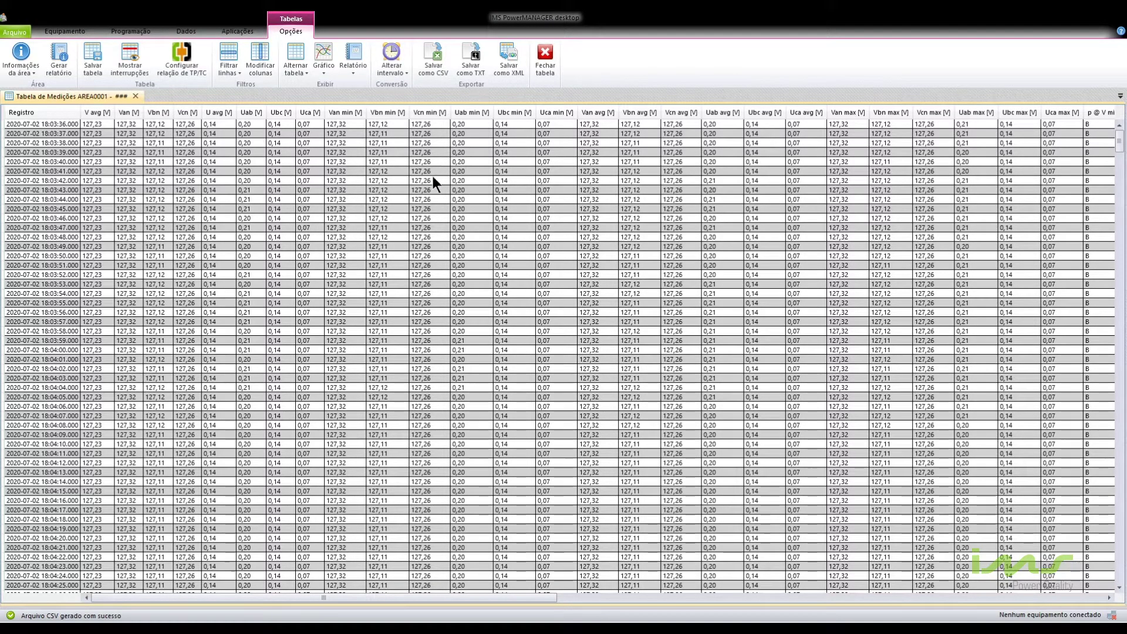
Step: Generate the Tendência chart from the Medições table and set its primary axis to Corrente
{"action": "left_click", "coordinate": [322, 66]}
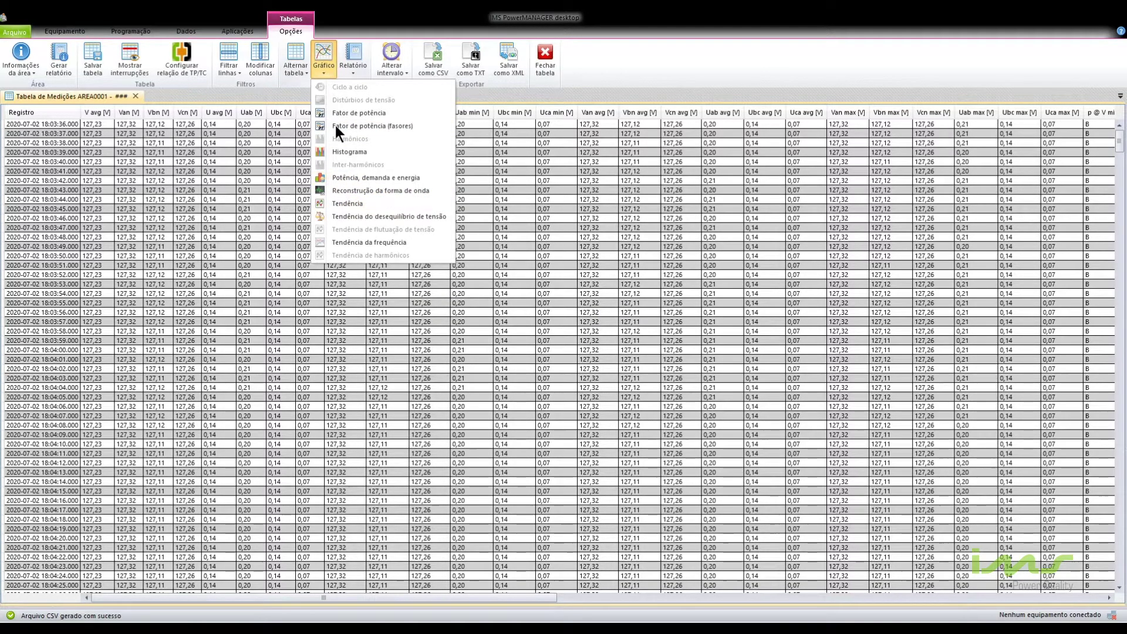
{"action": "left_click", "coordinate": [347, 203]}
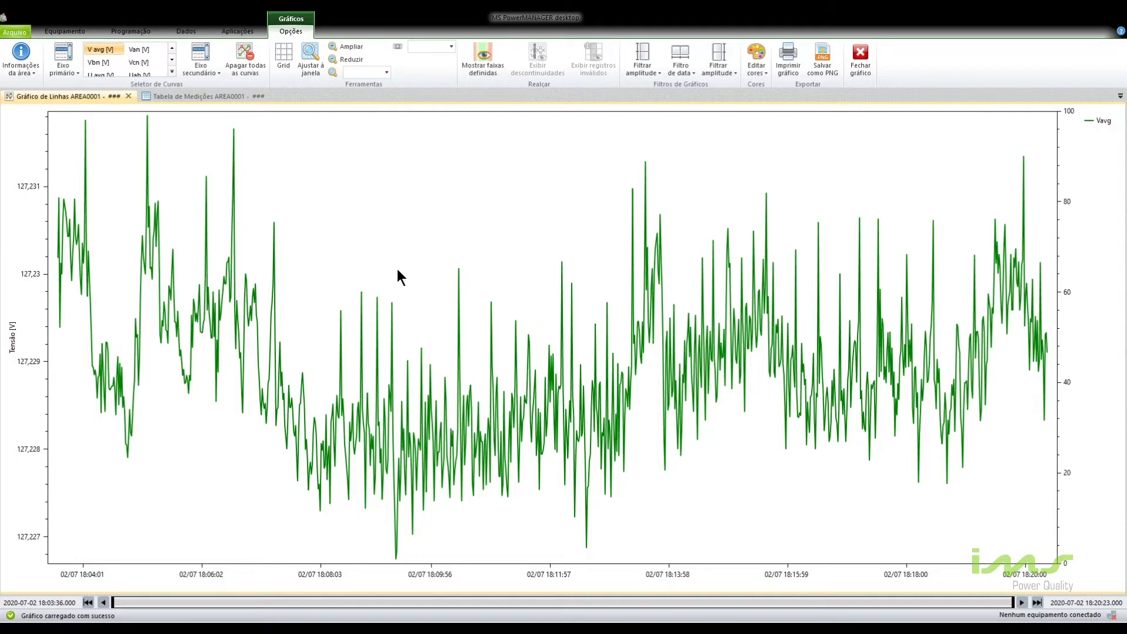
{"action": "left_click", "coordinate": [62, 66]}
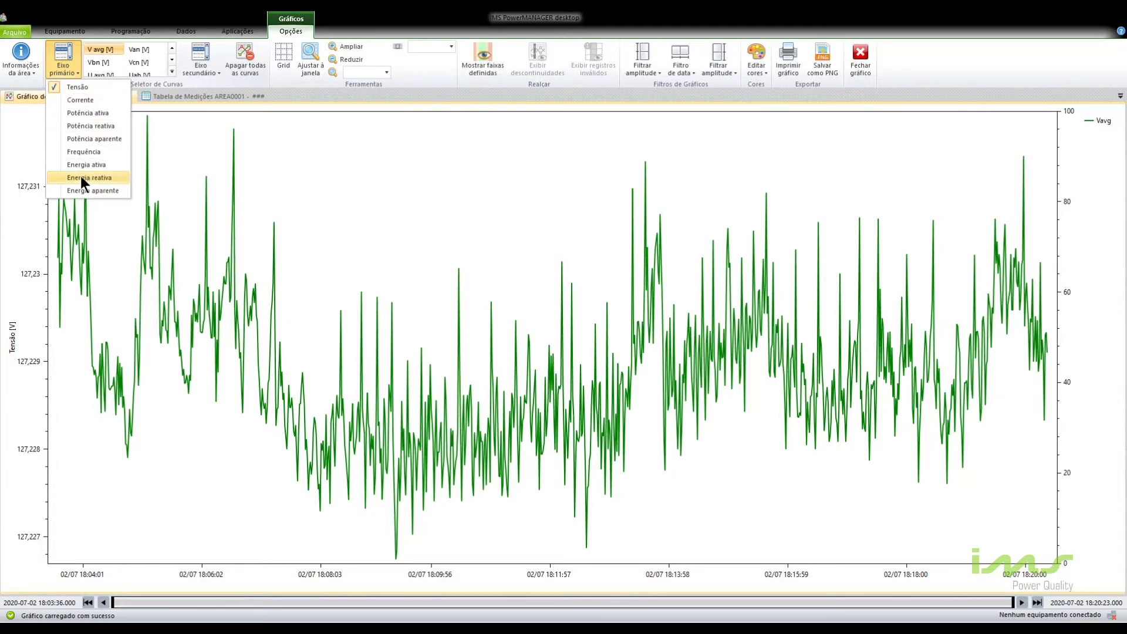
{"action": "left_click", "coordinate": [76, 100]}
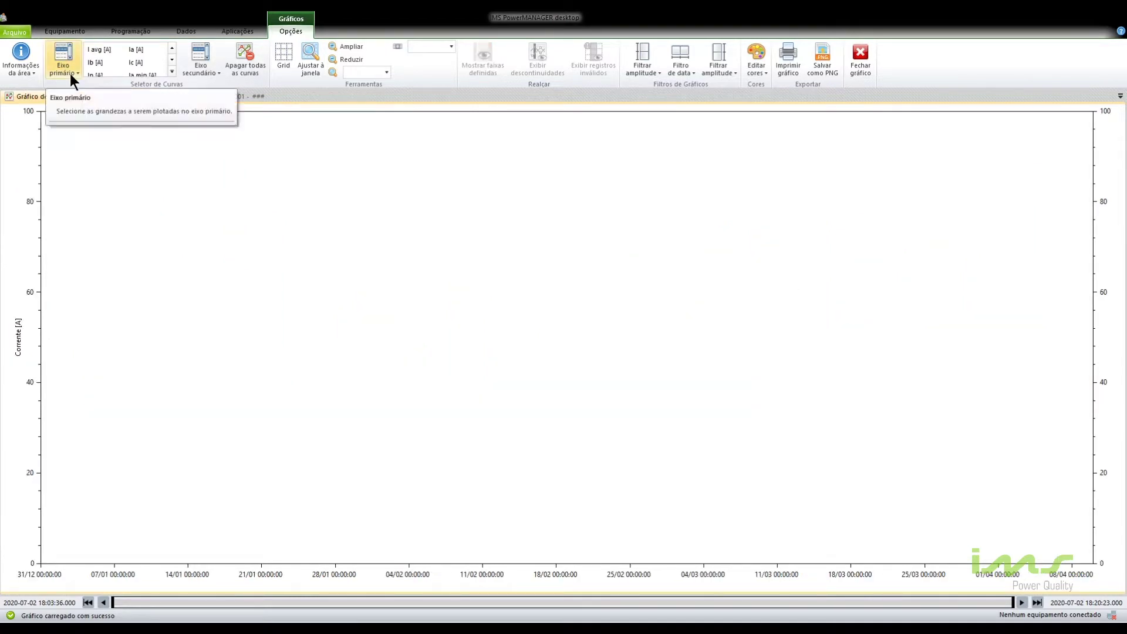
Step: Plot the Ia avg, Ib avg and Ic avg current curves on the chart's primary axis
{"action": "left_click", "coordinate": [135, 51]}
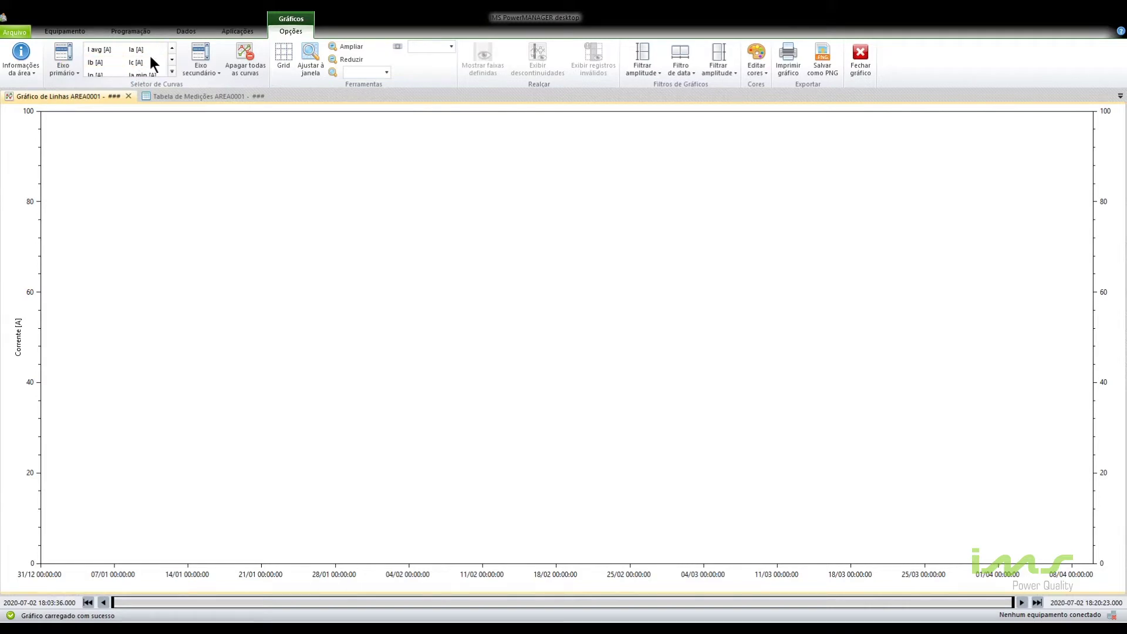
{"action": "left_click", "coordinate": [170, 70]}
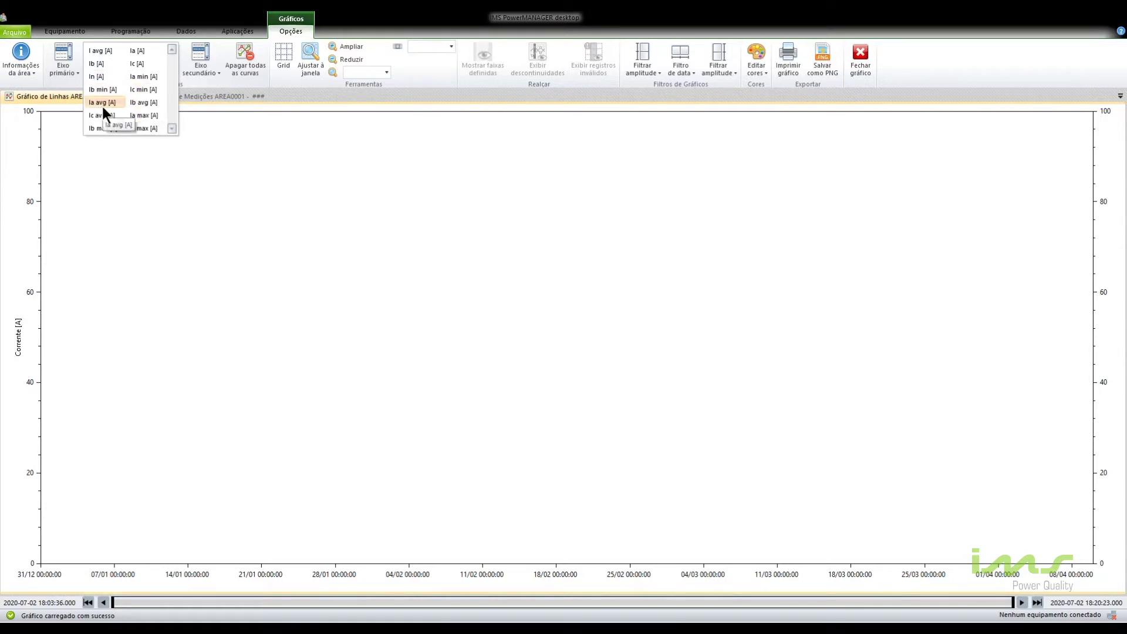
{"action": "left_click", "coordinate": [116, 101]}
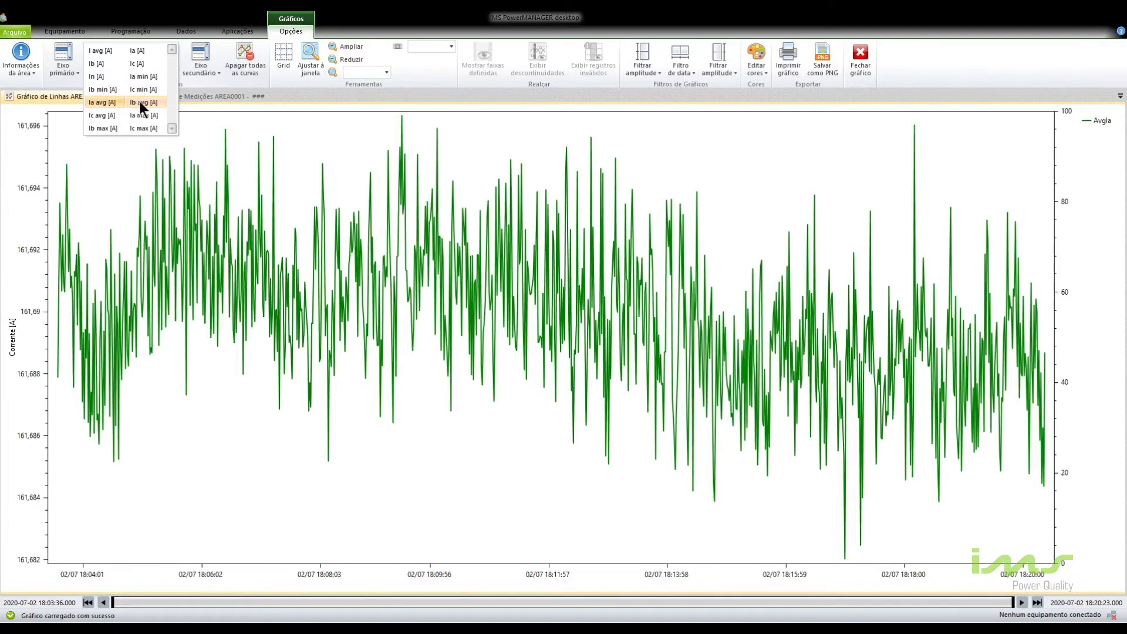
{"action": "left_click", "coordinate": [141, 102]}
{"action": "left_click", "coordinate": [95, 114]}
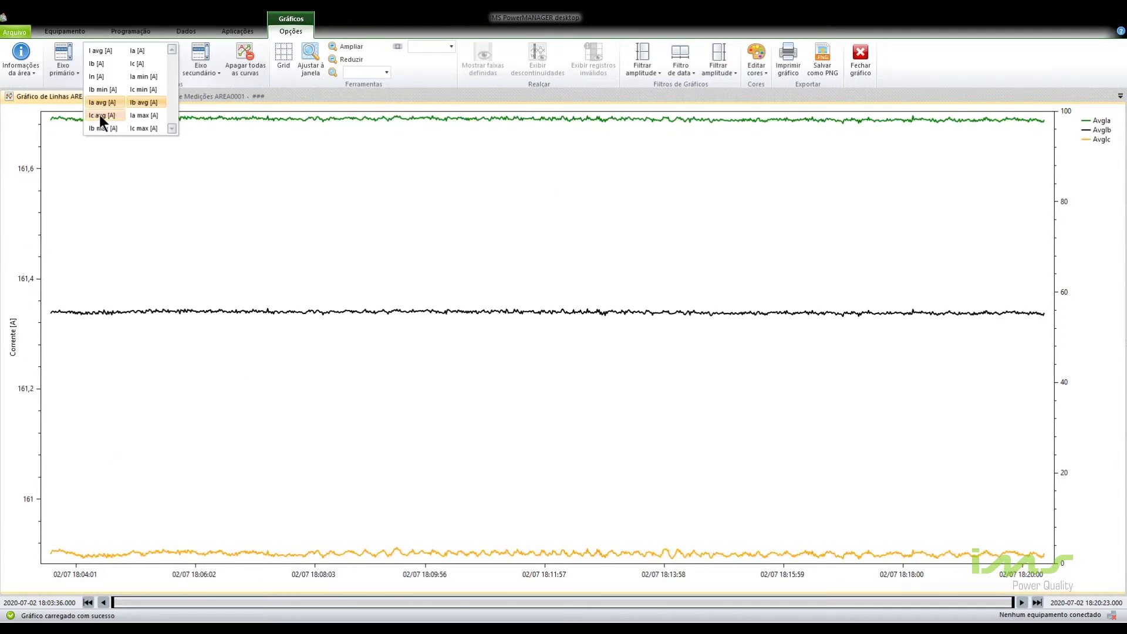
Step: Remove the Ic avg and Ib avg curves so that only Ia avg stays plotted
{"action": "left_click", "coordinate": [100, 114]}
{"action": "left_click", "coordinate": [146, 101]}
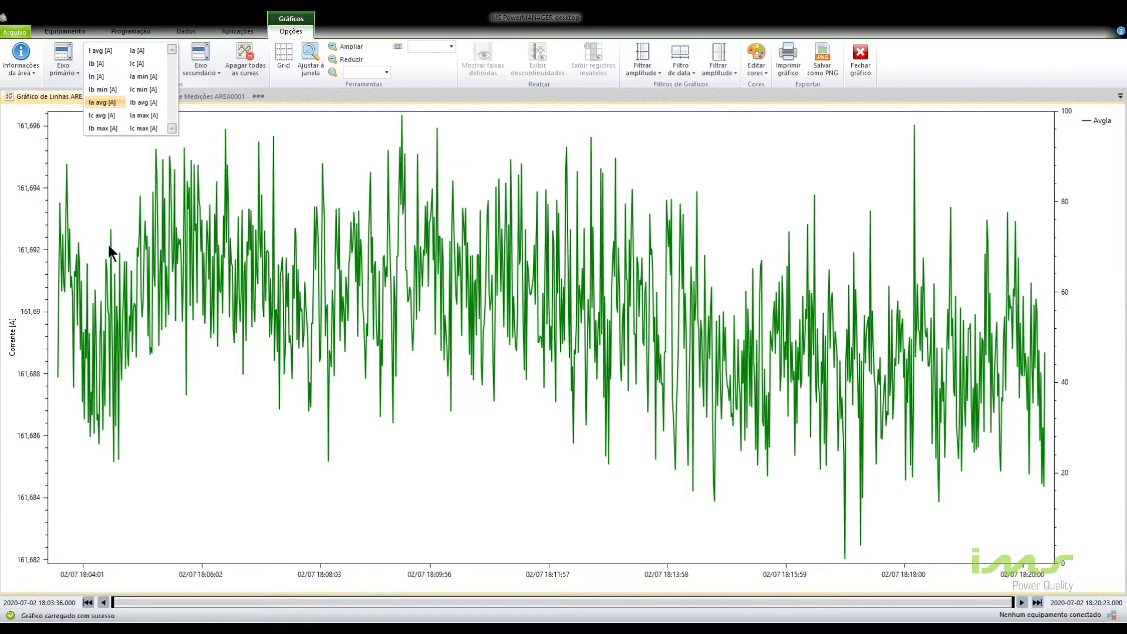
{"action": "left_click", "coordinate": [337, 251]}
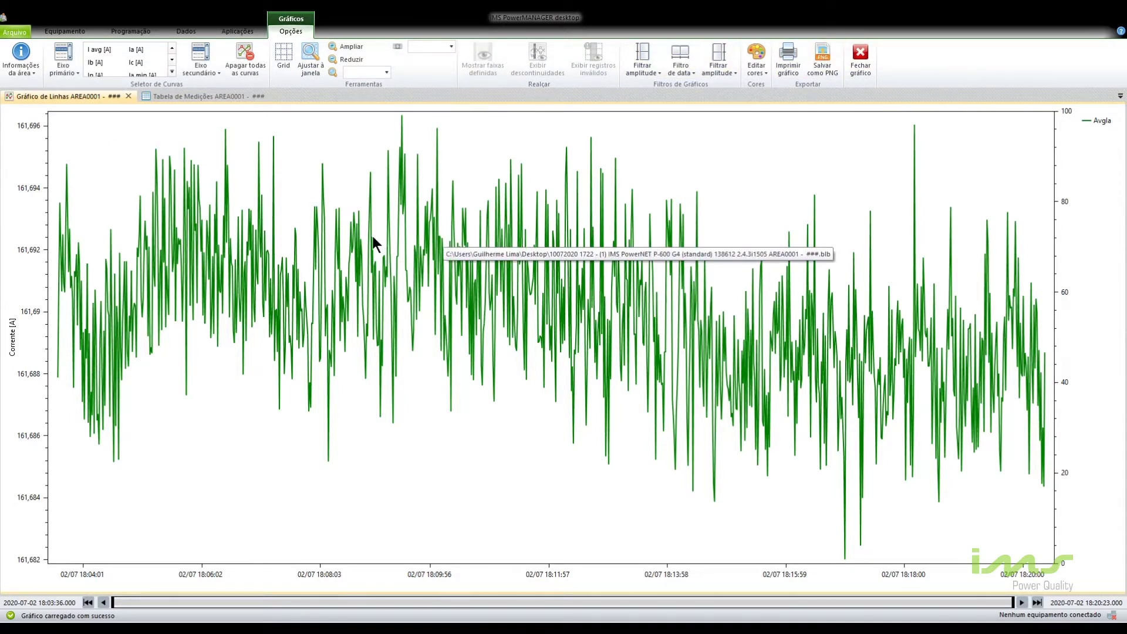
Step: Show the grid on the line chart and check the colour option of the AvgIa curve without changing it
{"action": "left_click", "coordinate": [284, 58]}
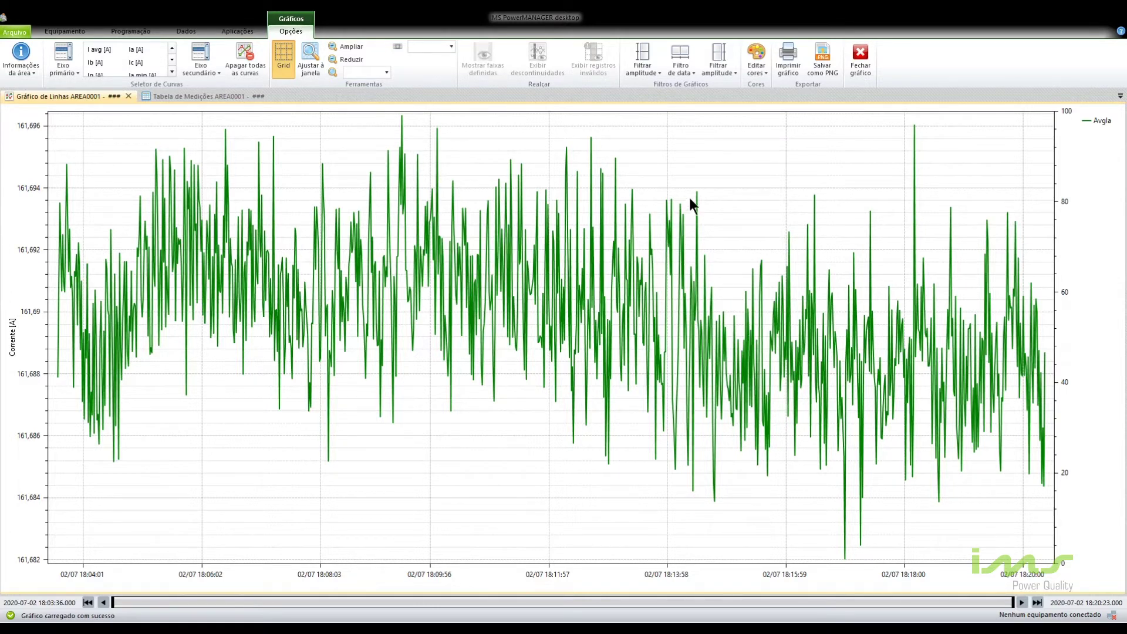
{"action": "mouse_move", "coordinate": [697, 193]}
{"action": "mouse_move", "coordinate": [437, 130]}
{"action": "left_click", "coordinate": [761, 71]}
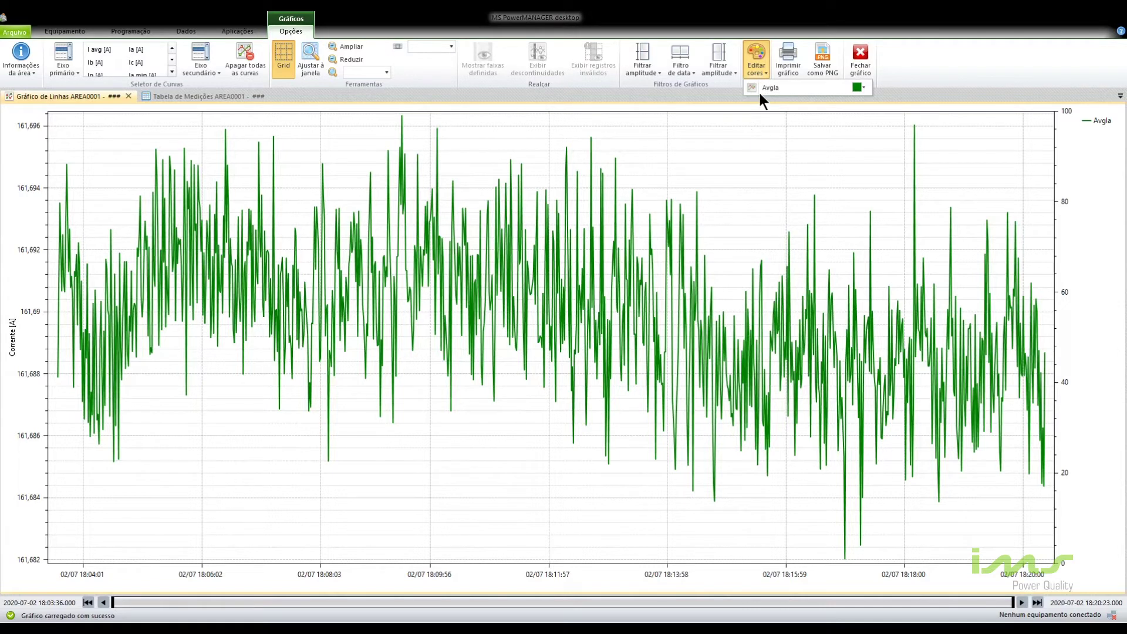
{"action": "left_click", "coordinate": [986, 62]}
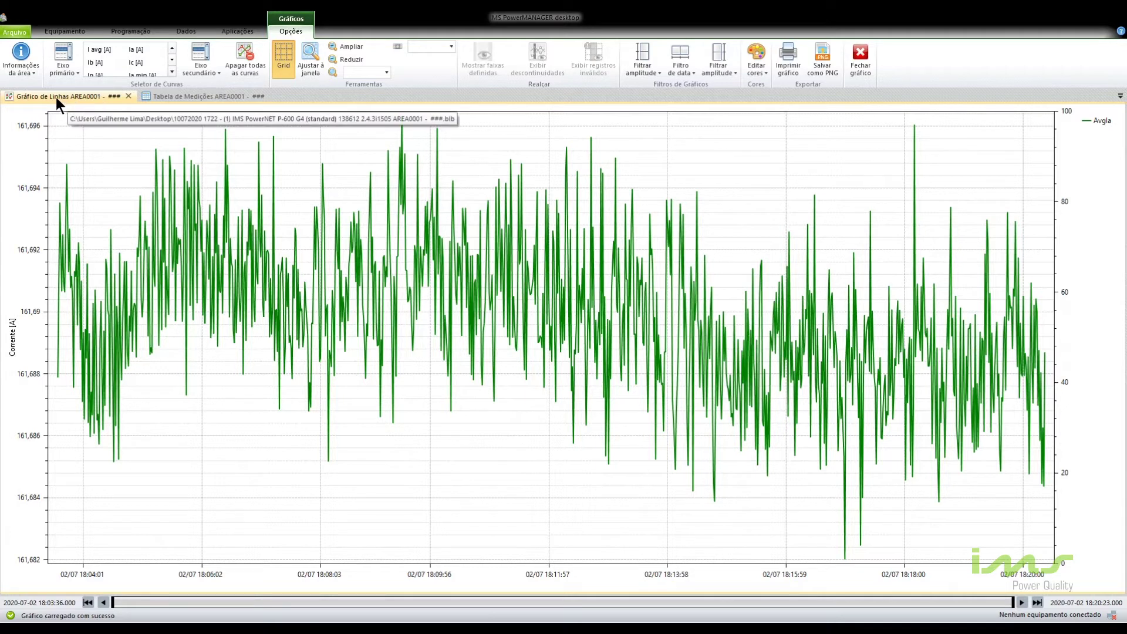
Step: View the Medições table, return to the line chart and close the chart
{"action": "left_click", "coordinate": [212, 96]}
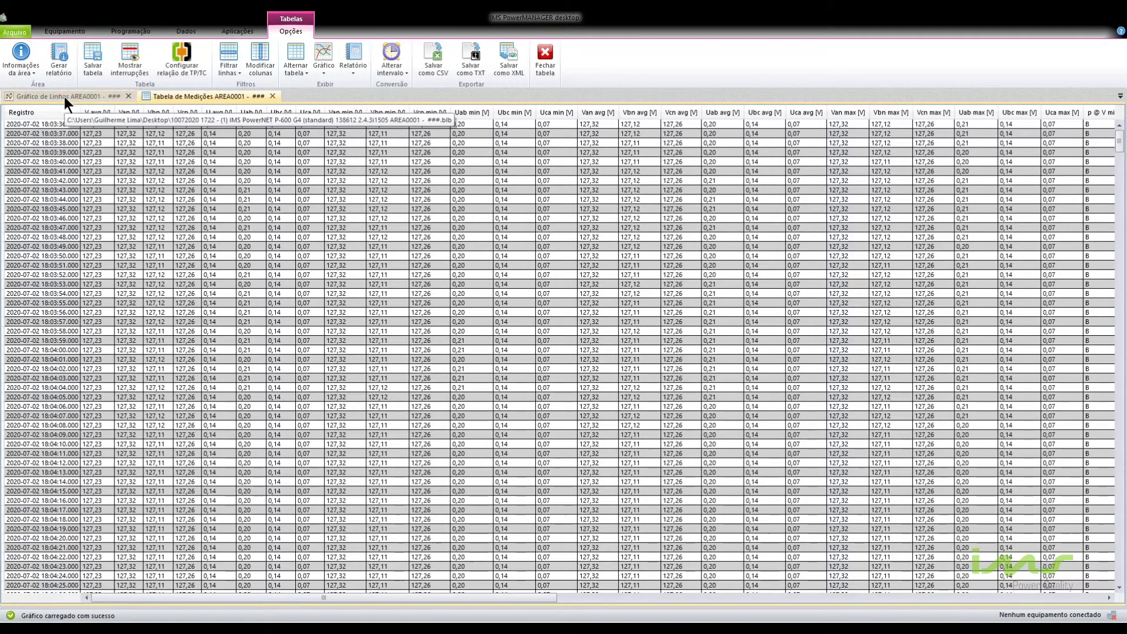
{"action": "key", "text": "ctrl+Tab"}
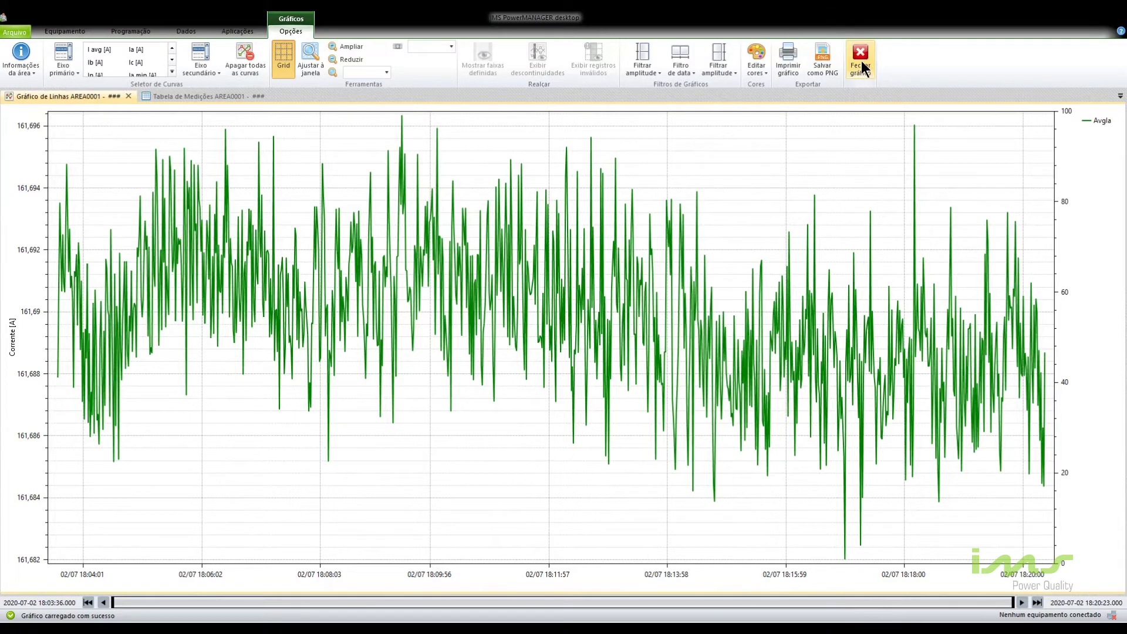
{"action": "key", "text": "ctrl+F4"}
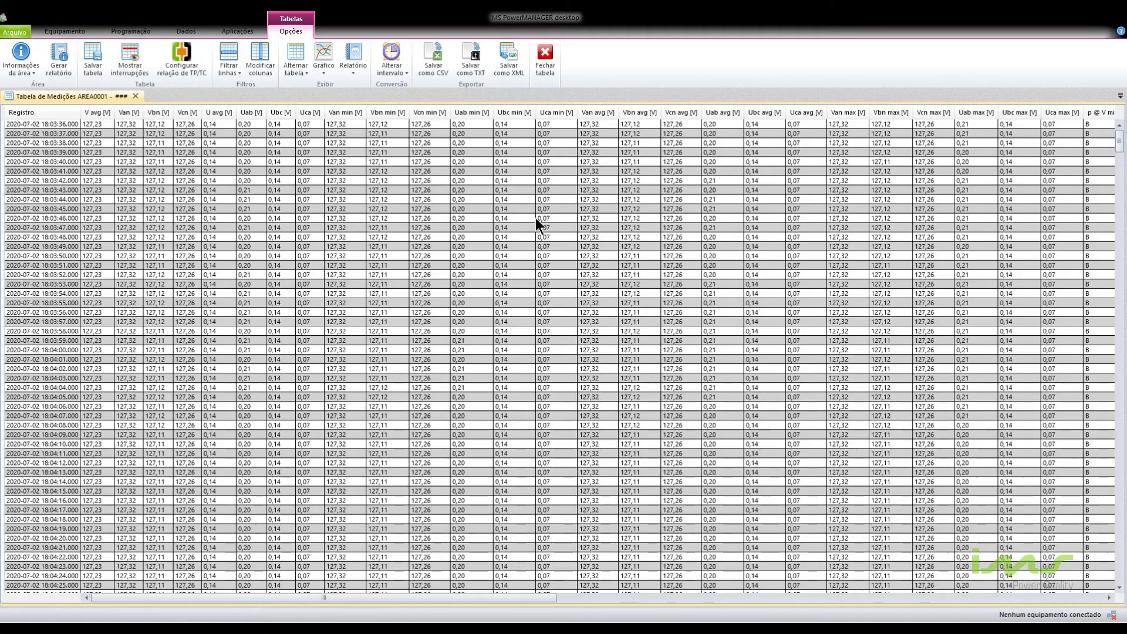
Step: Look over the available chart types and generate the Resumo report from the Medições table
{"action": "left_click", "coordinate": [322, 67]}
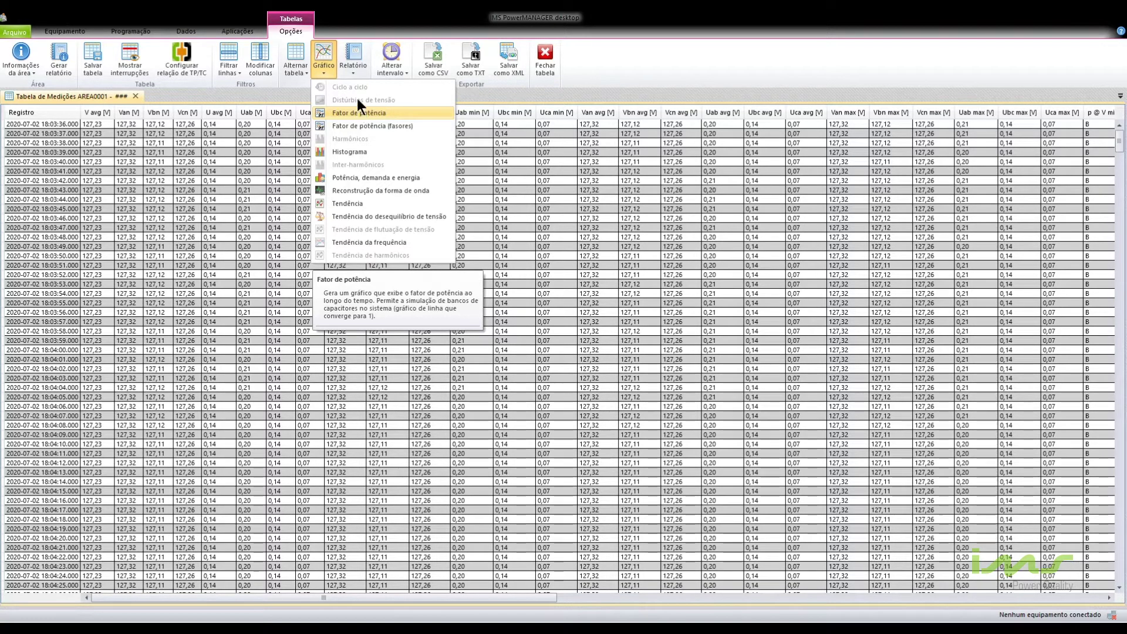
{"action": "left_click", "coordinate": [353, 68]}
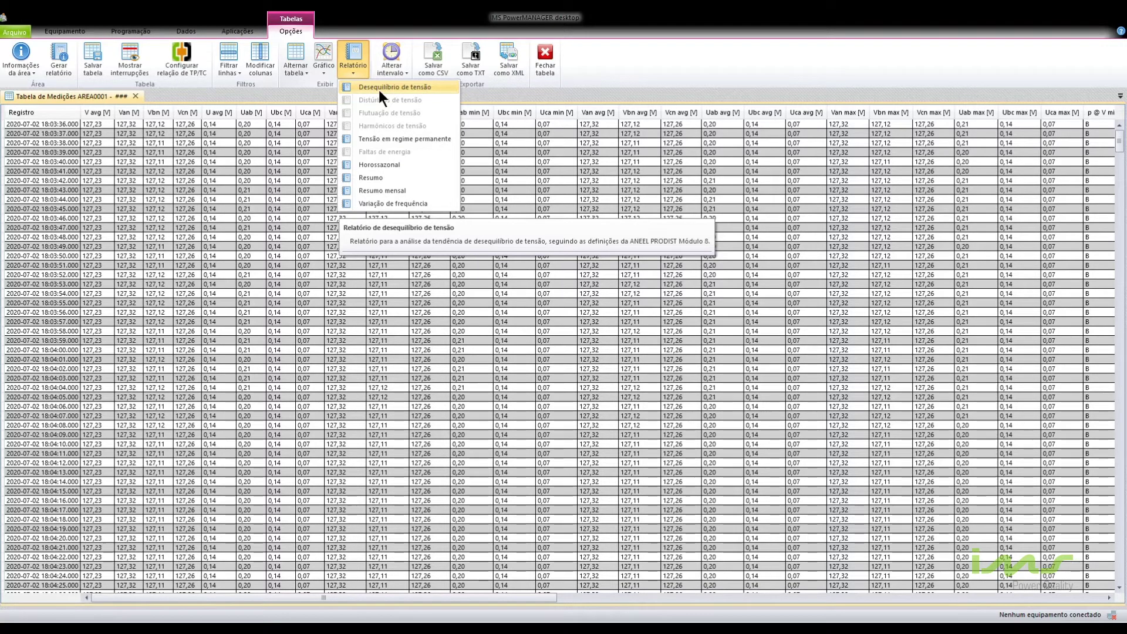
{"action": "left_click", "coordinate": [369, 177]}
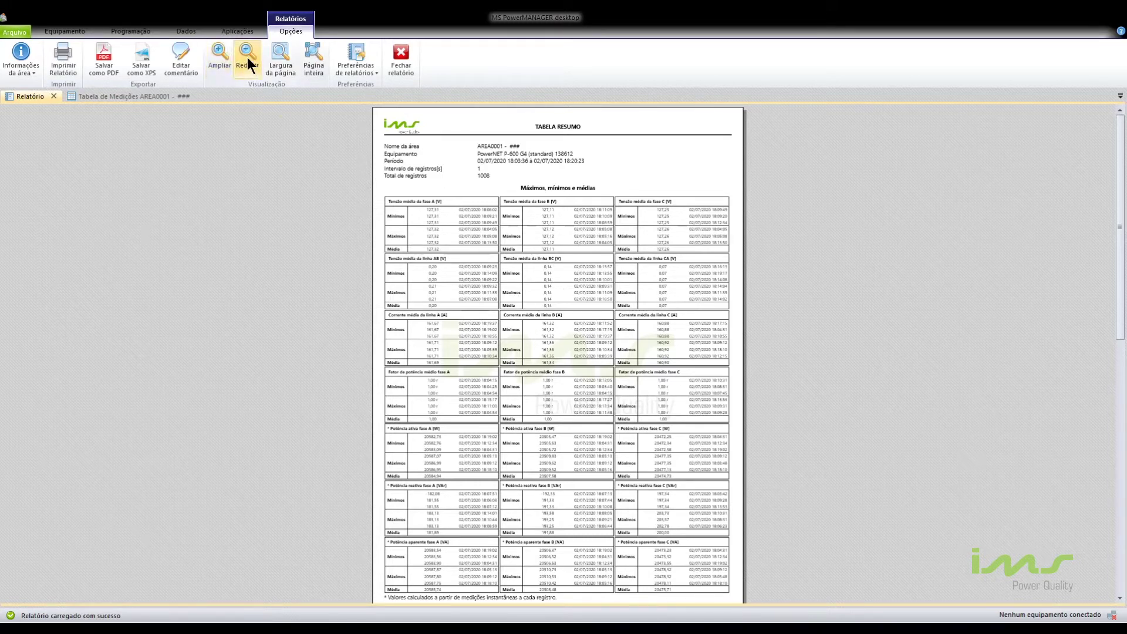
Step: Examine the per-phase minimums, maximums and averages of voltage, current, power factor and power on the report's first page
{"action": "left_click", "coordinate": [219, 60]}
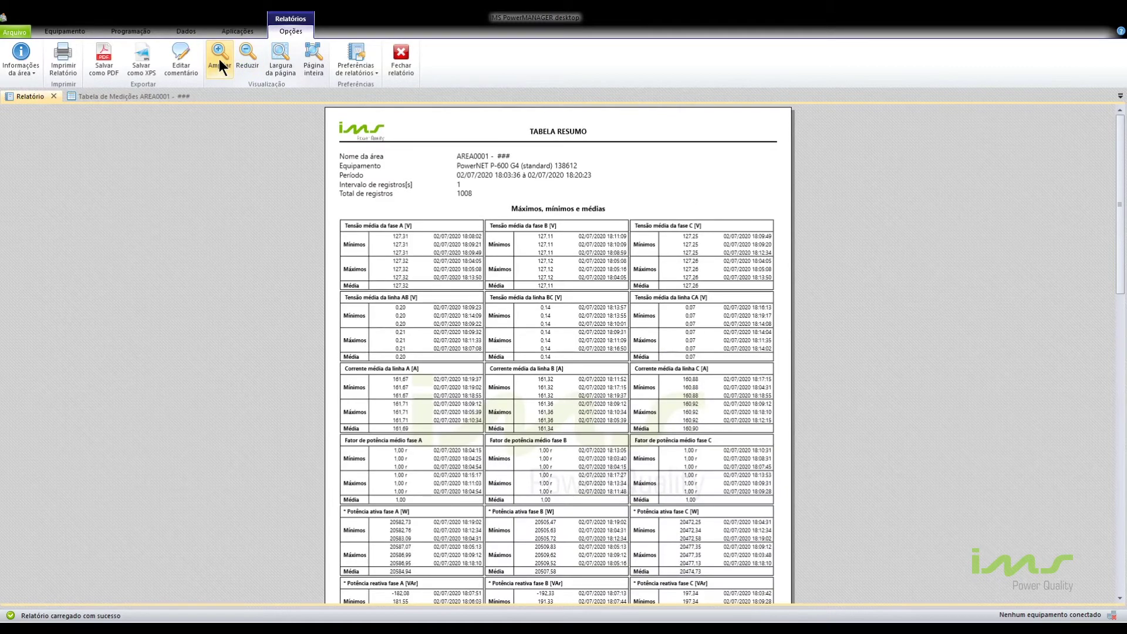
{"action": "left_click", "coordinate": [220, 59]}
{"action": "left_click", "coordinate": [220, 58]}
{"action": "left_click", "coordinate": [220, 58]}
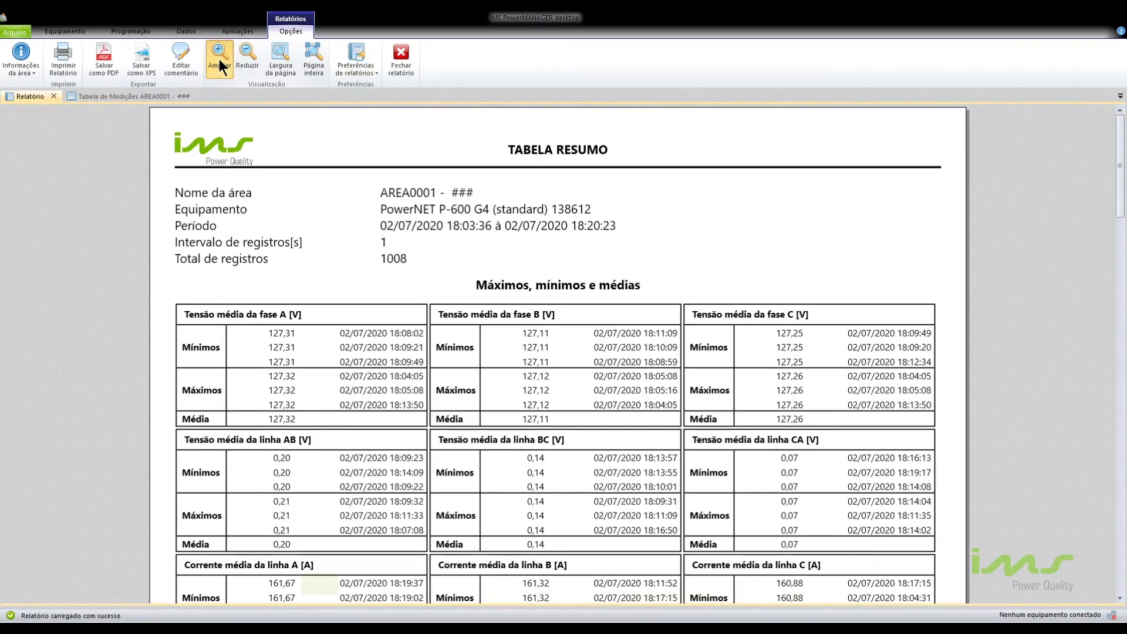
{"action": "left_click", "coordinate": [219, 59]}
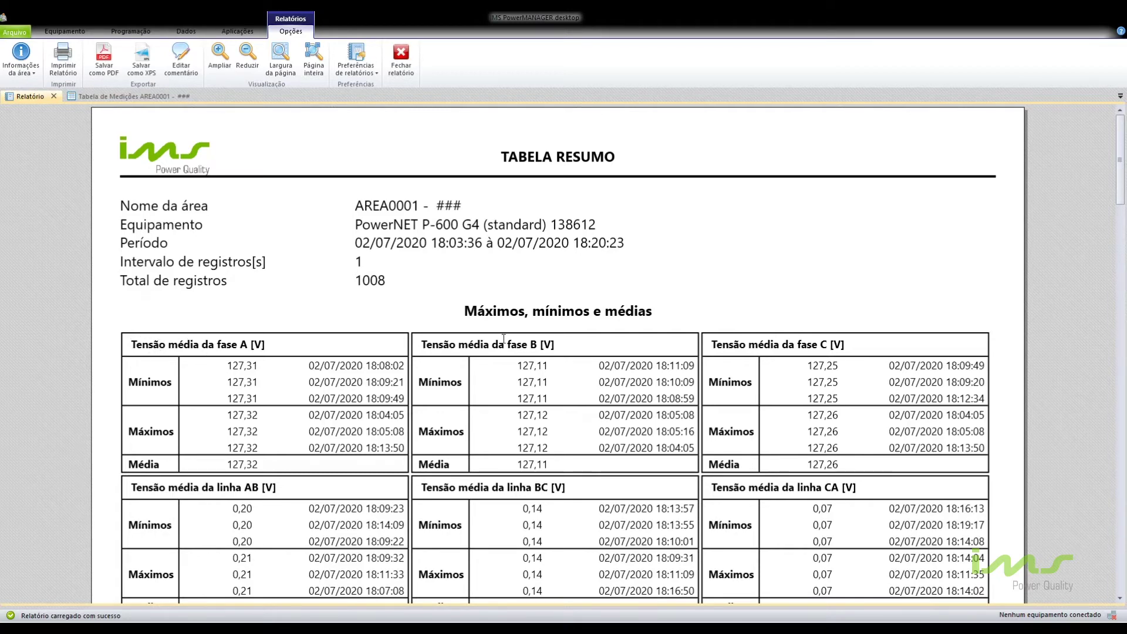
{"action": "scroll", "coordinate": [494, 363], "scroll_direction": "down", "scroll_amount": 5}
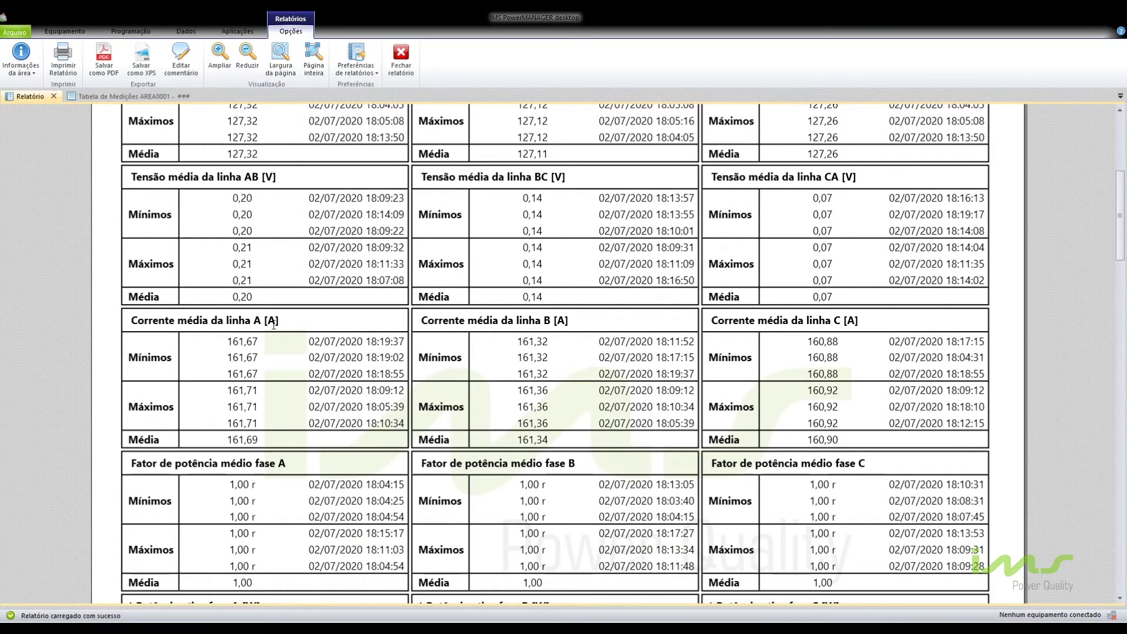
{"action": "scroll", "coordinate": [554, 332], "scroll_direction": "down", "scroll_amount": 2}
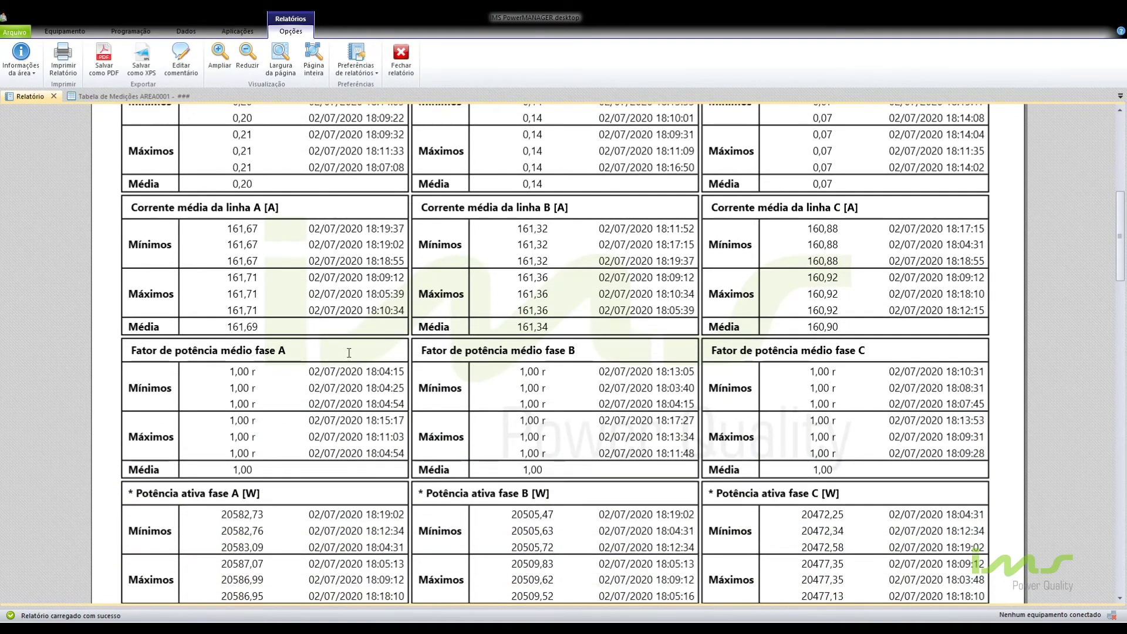
{"action": "scroll", "coordinate": [506, 352], "scroll_direction": "down", "scroll_amount": 5}
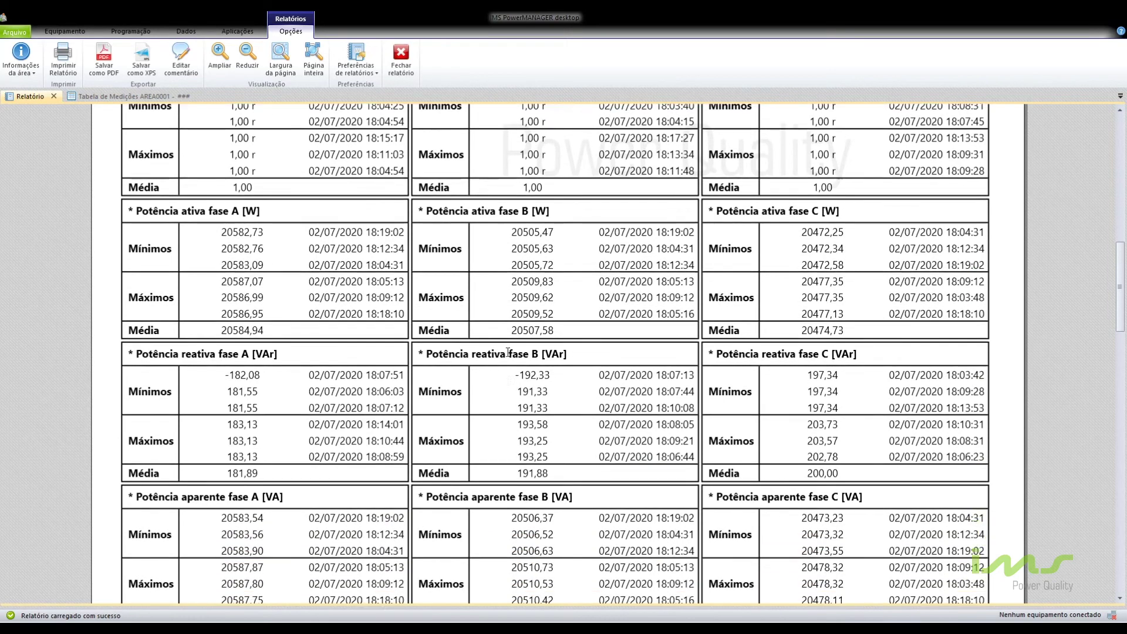
{"action": "scroll", "coordinate": [505, 352], "scroll_direction": "down", "scroll_amount": 1}
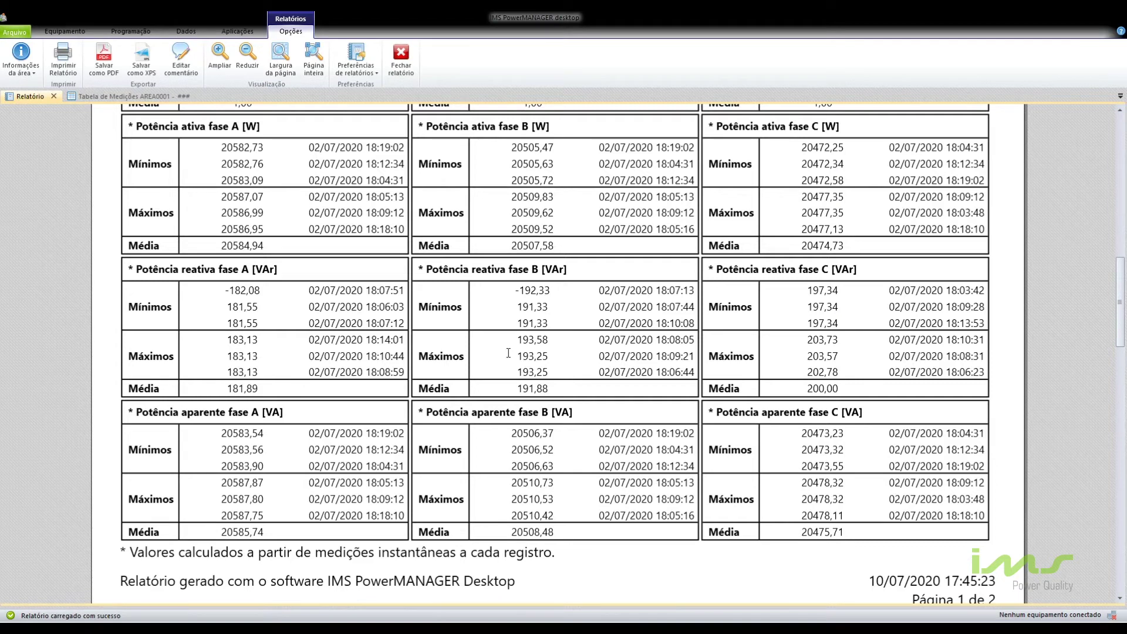
Step: Examine the power and energy totals and the average consumption on the report's second page and return to the report header
{"action": "scroll", "coordinate": [502, 357], "scroll_direction": "down", "scroll_amount": 3}
{"action": "scroll", "coordinate": [556, 324], "scroll_direction": "down", "scroll_amount": 6}
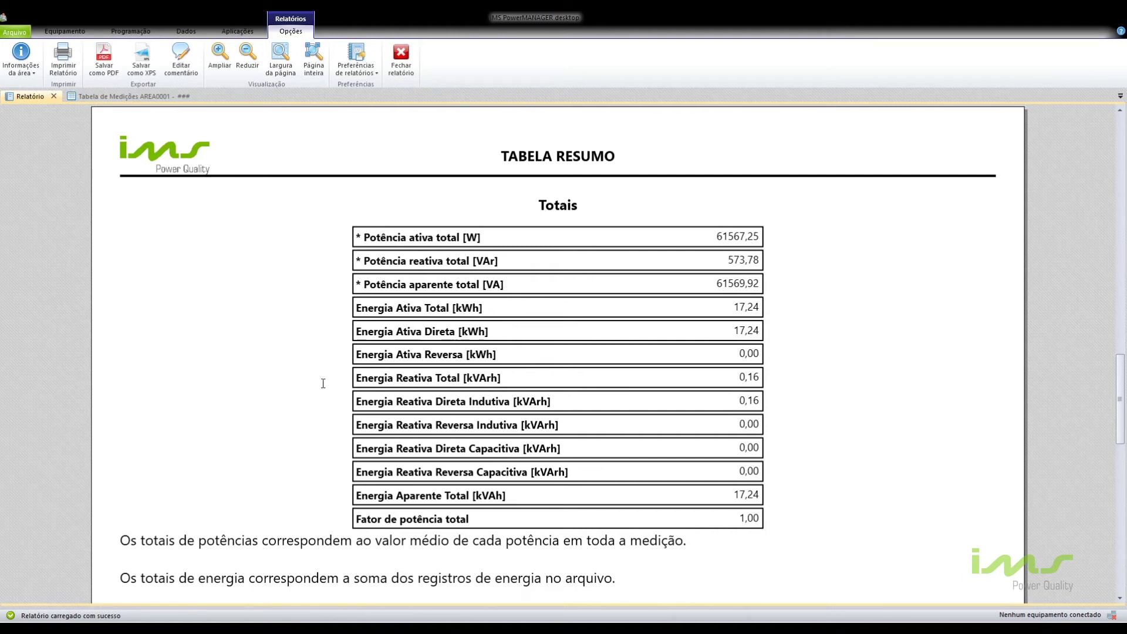
{"action": "scroll", "coordinate": [323, 383], "scroll_direction": "down", "scroll_amount": 5}
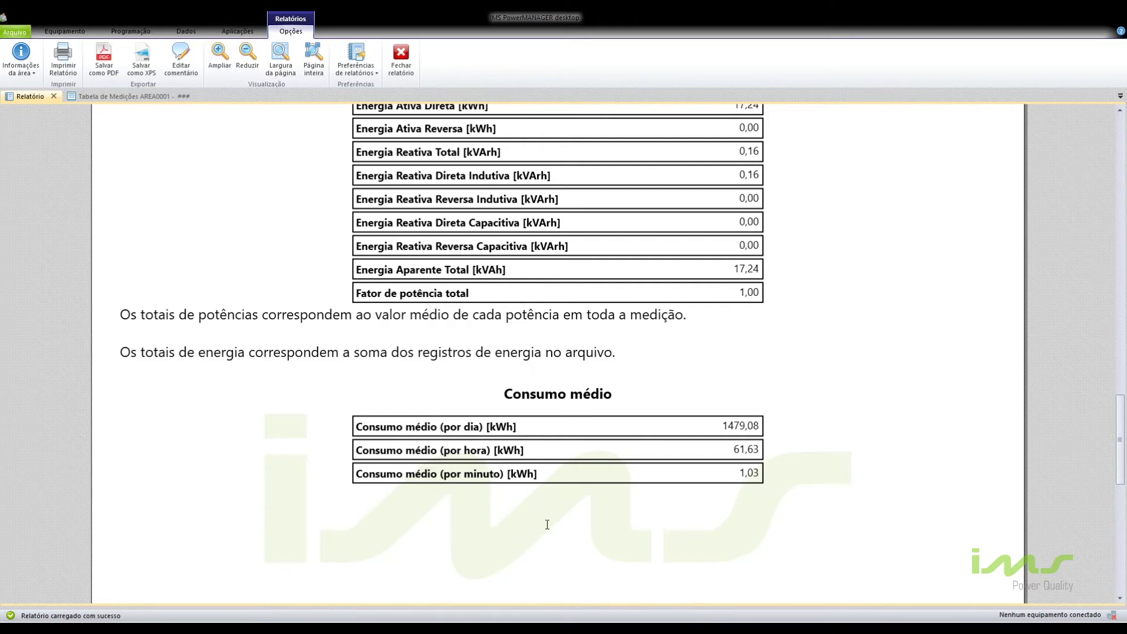
{"action": "scroll", "coordinate": [547, 524], "scroll_direction": "up", "scroll_amount": 4}
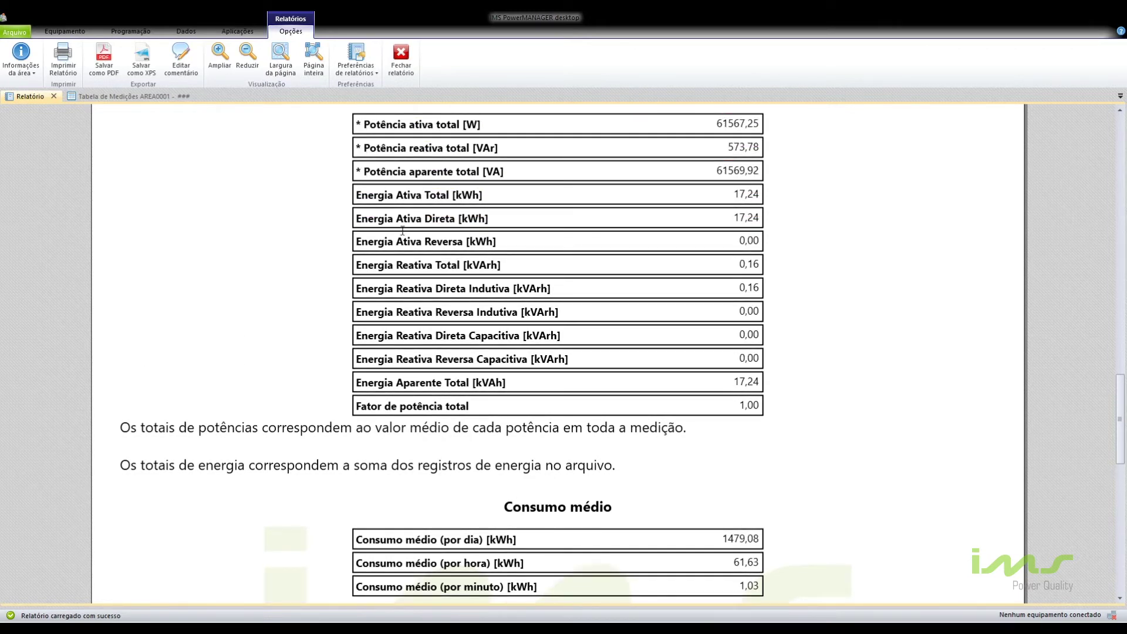
{"action": "scroll", "coordinate": [770, 215], "scroll_direction": "down", "scroll_amount": 3}
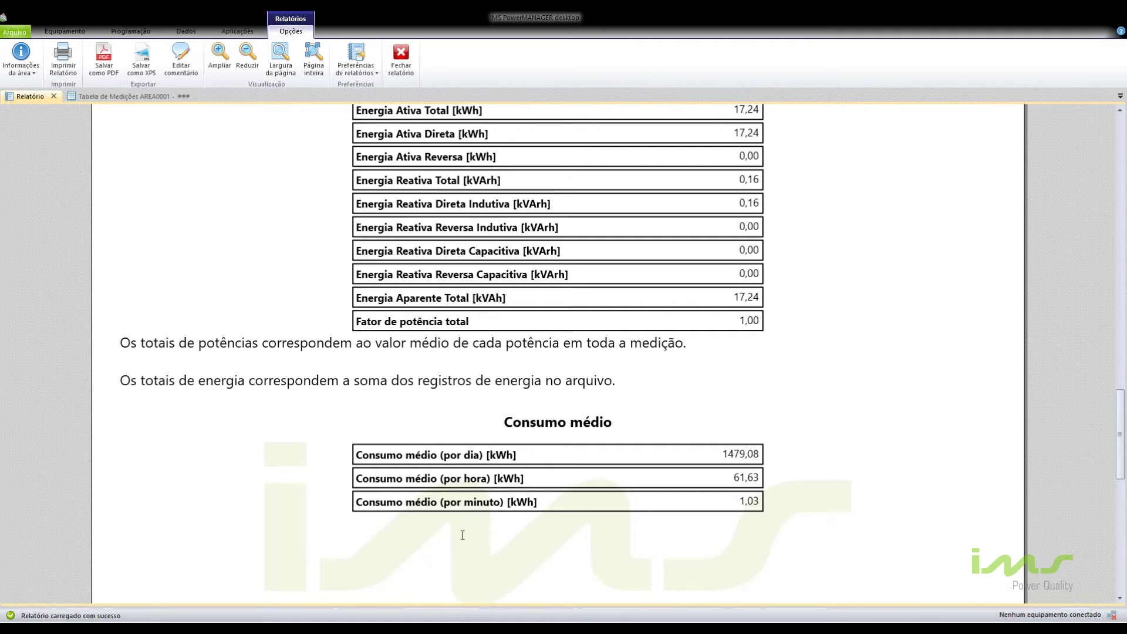
{"action": "scroll", "coordinate": [257, 440], "scroll_direction": "down", "scroll_amount": 7}
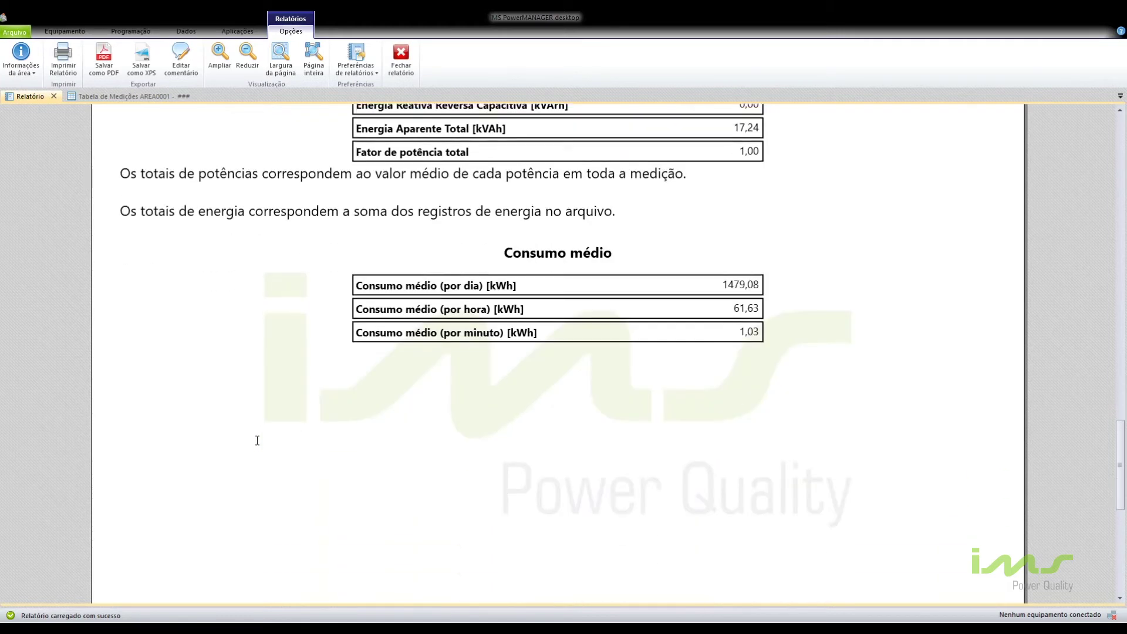
{"action": "scroll", "coordinate": [257, 440], "scroll_direction": "down", "scroll_amount": 2}
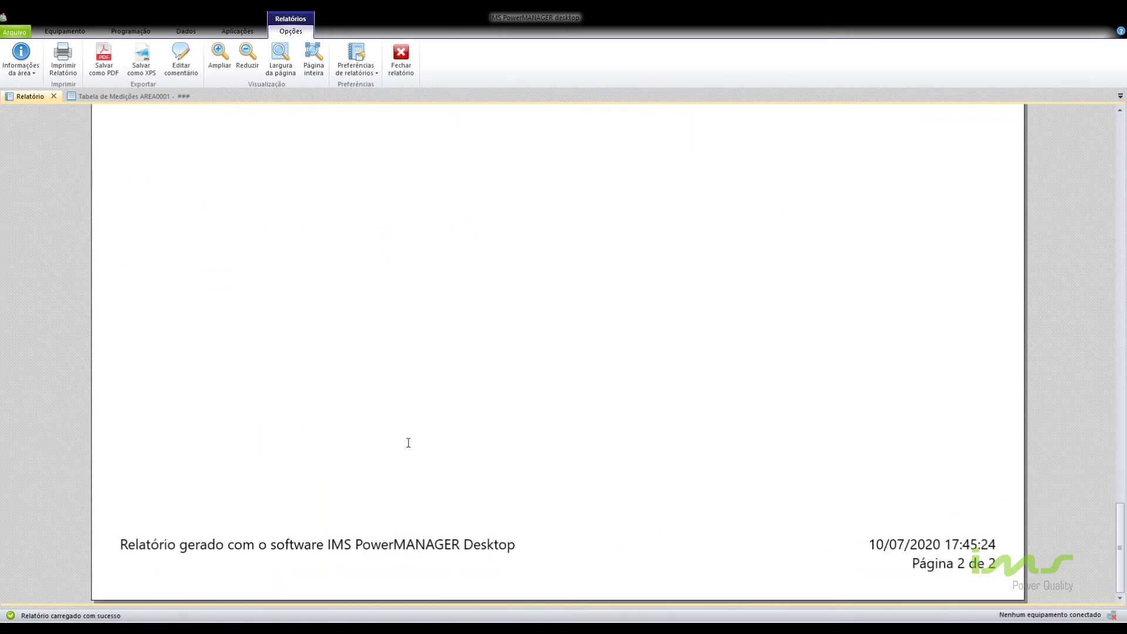
{"action": "scroll", "coordinate": [556, 495], "scroll_direction": "up", "scroll_amount": 8}
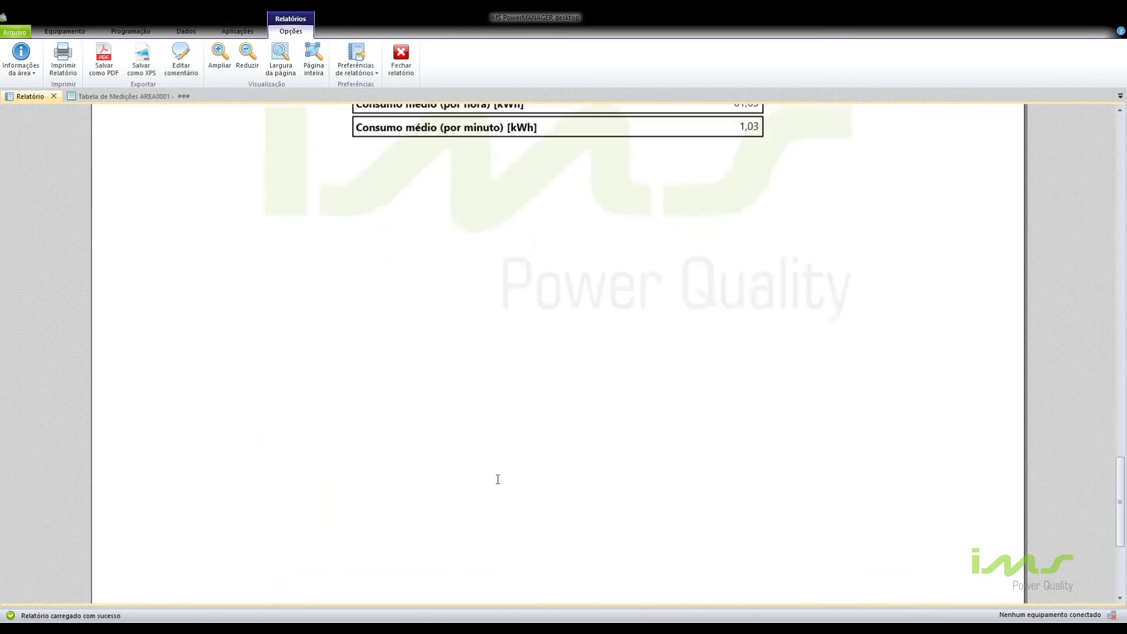
{"action": "scroll", "coordinate": [495, 480], "scroll_direction": "up", "scroll_amount": 10}
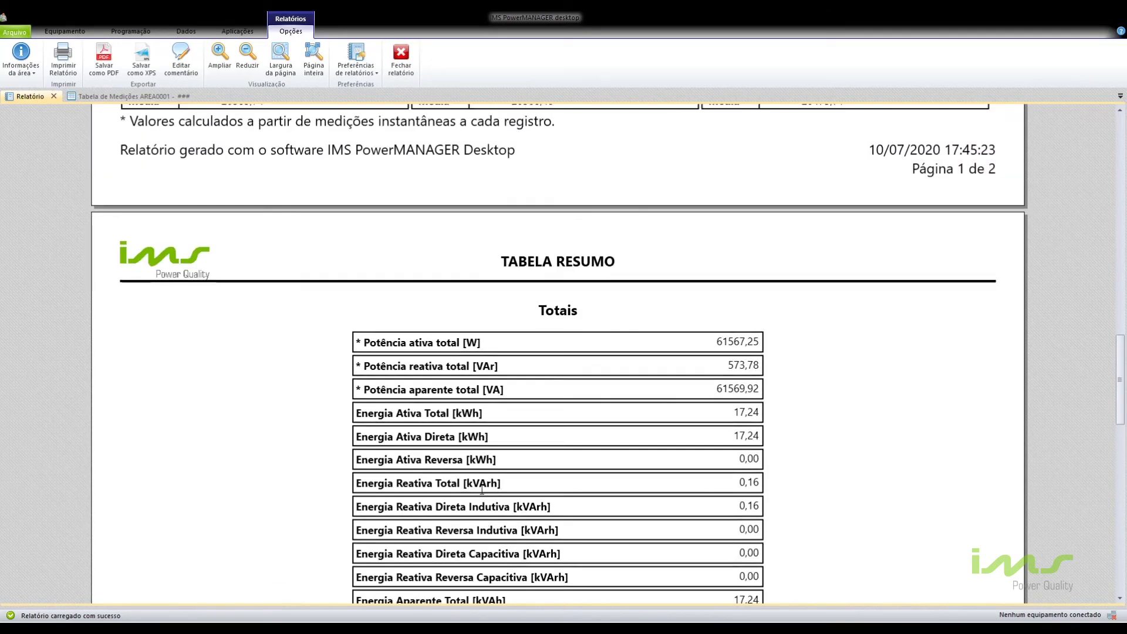
{"action": "scroll", "coordinate": [482, 489], "scroll_direction": "up", "scroll_amount": 10}
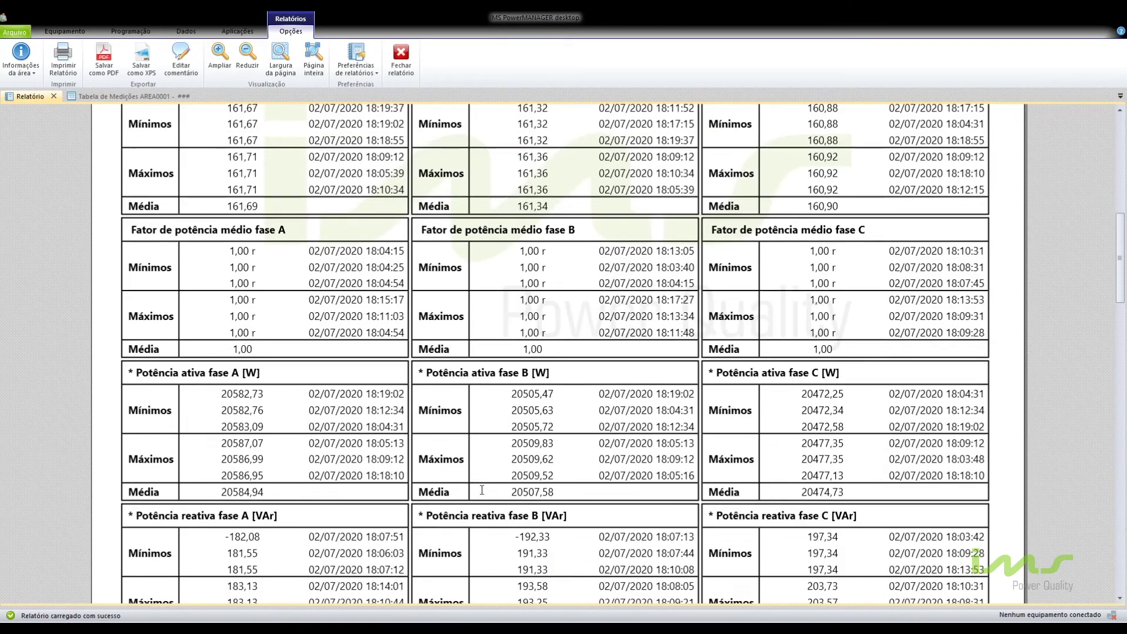
{"action": "scroll", "coordinate": [482, 490], "scroll_direction": "up", "scroll_amount": 8}
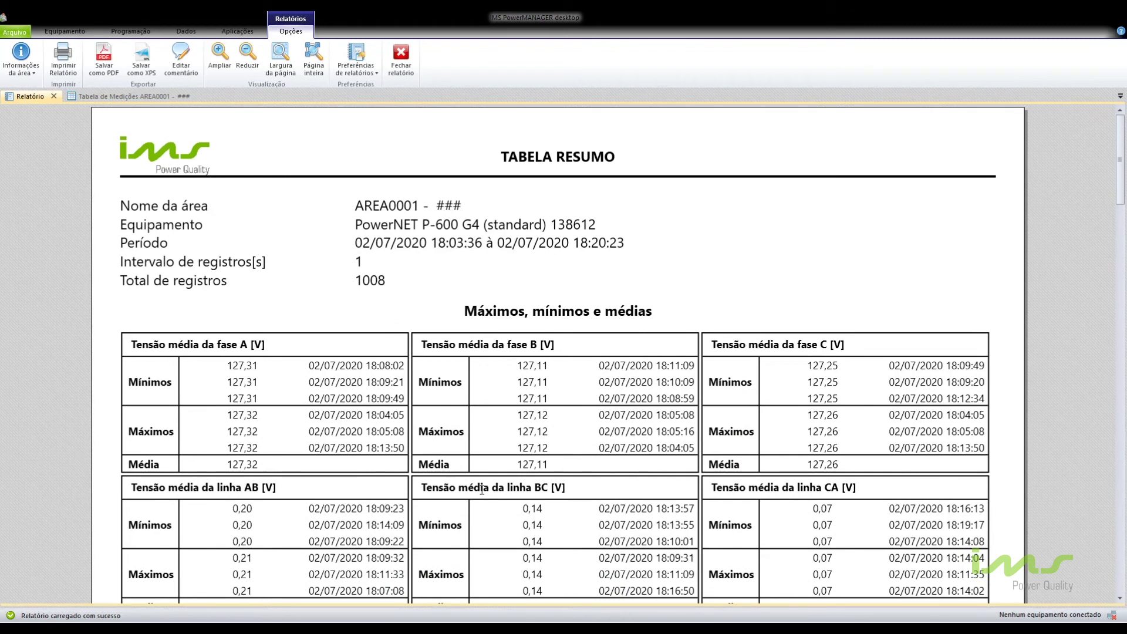
Step: Check the report preferences, accept them unchanged and look over the summary's measurement tables again
{"action": "left_click", "coordinate": [368, 70]}
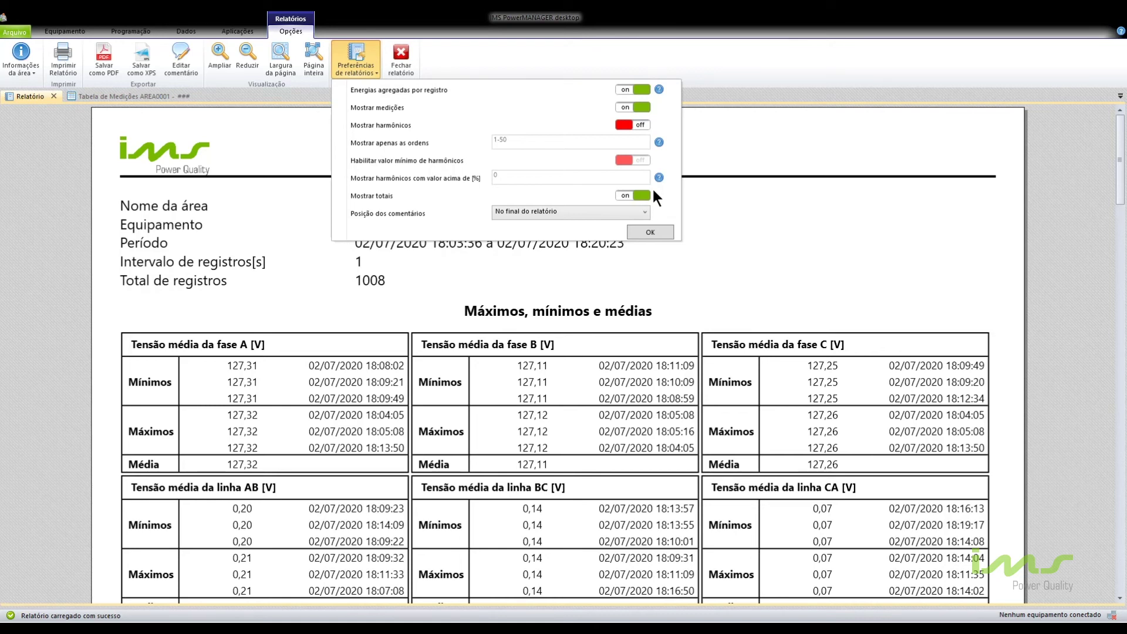
{"action": "left_click", "coordinate": [645, 232]}
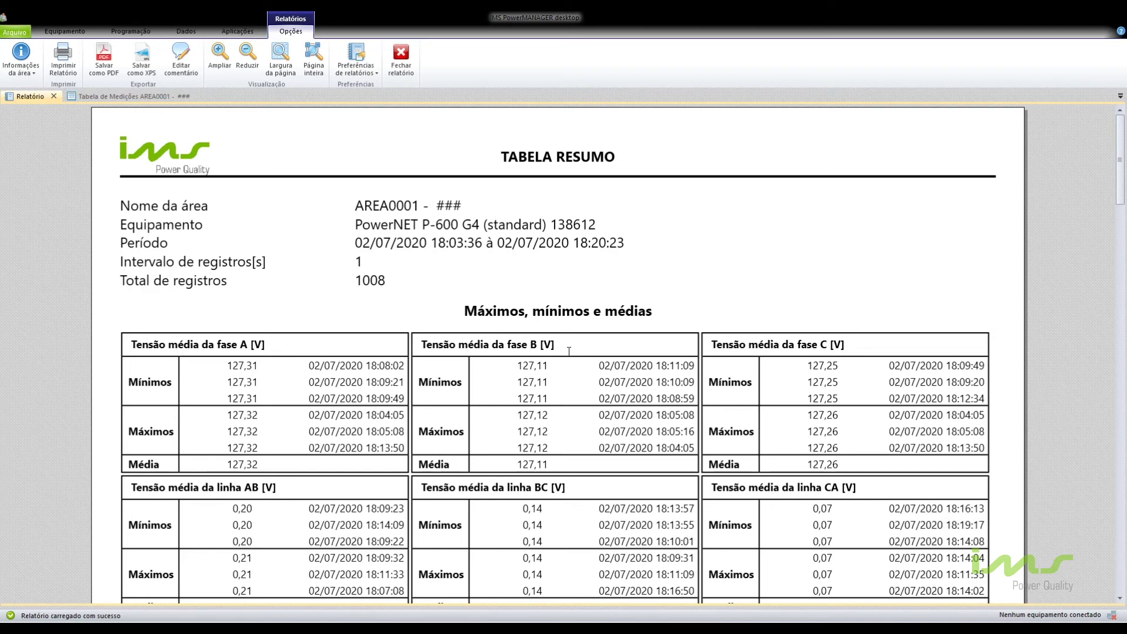
{"action": "scroll", "coordinate": [654, 324], "scroll_direction": "down", "scroll_amount": 3}
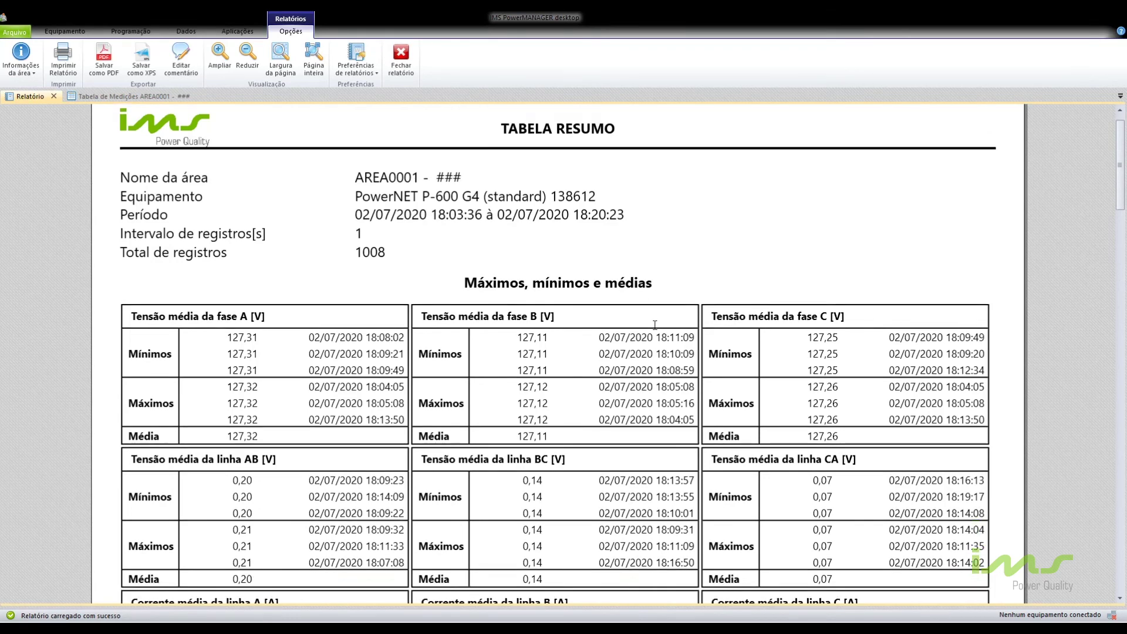
{"action": "scroll", "coordinate": [653, 324], "scroll_direction": "down", "scroll_amount": 6}
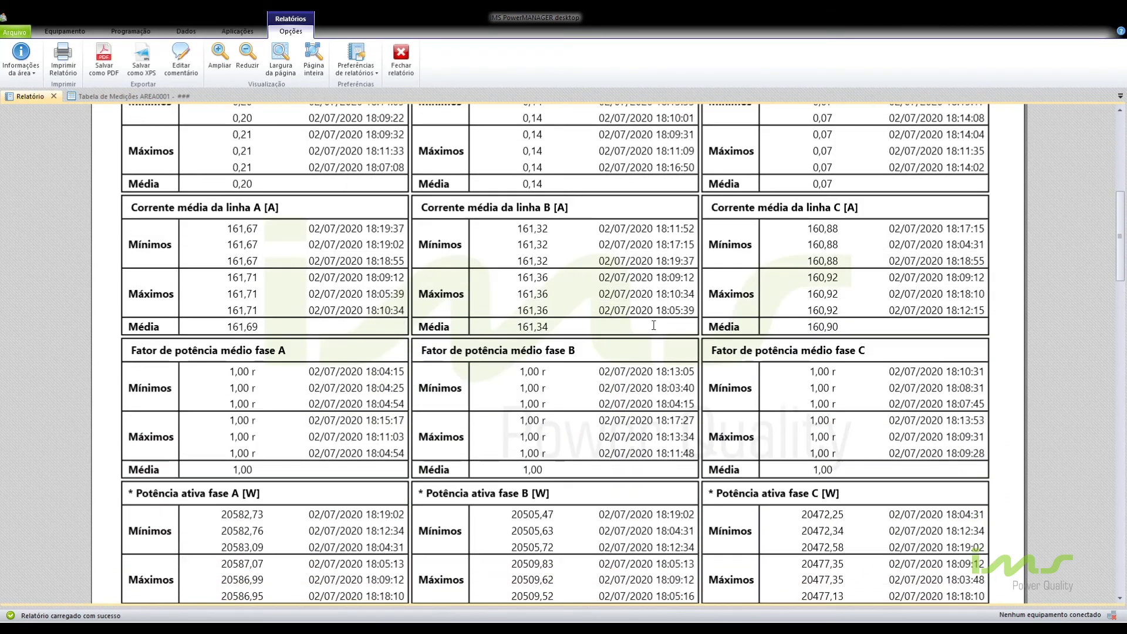
{"action": "scroll", "coordinate": [653, 325], "scroll_direction": "down", "scroll_amount": 1}
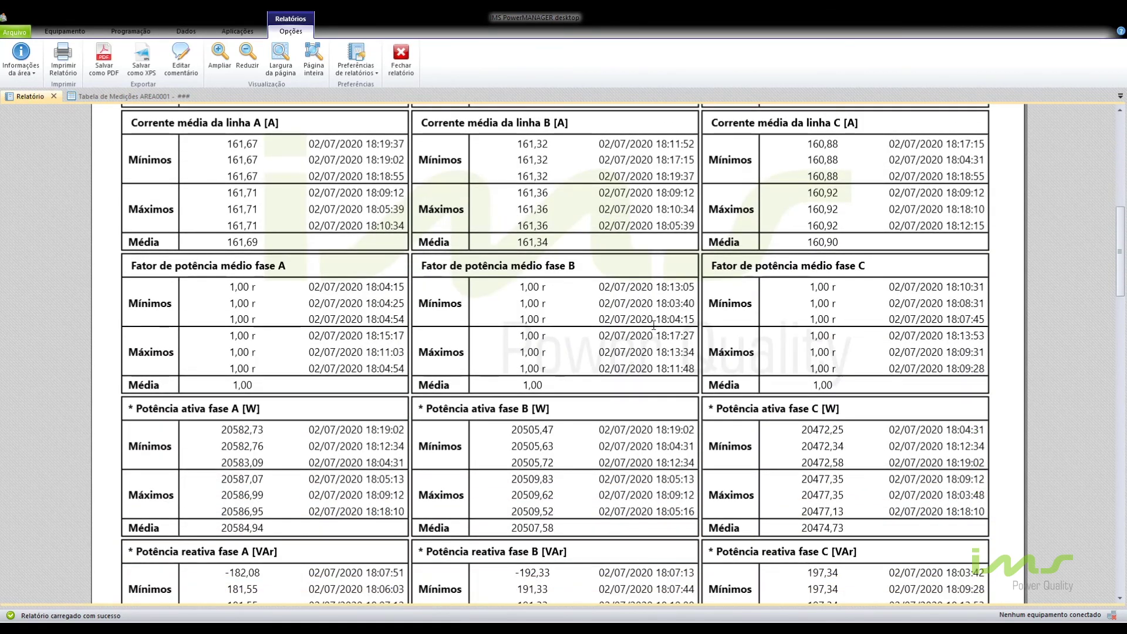
{"action": "scroll", "coordinate": [653, 325], "scroll_direction": "up", "scroll_amount": 10}
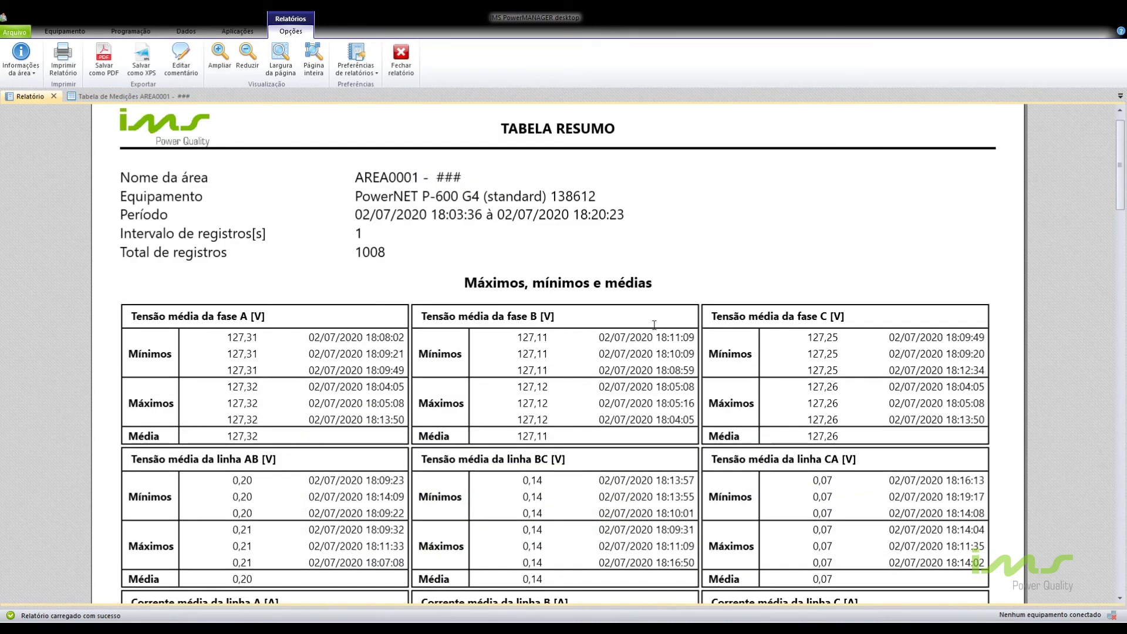